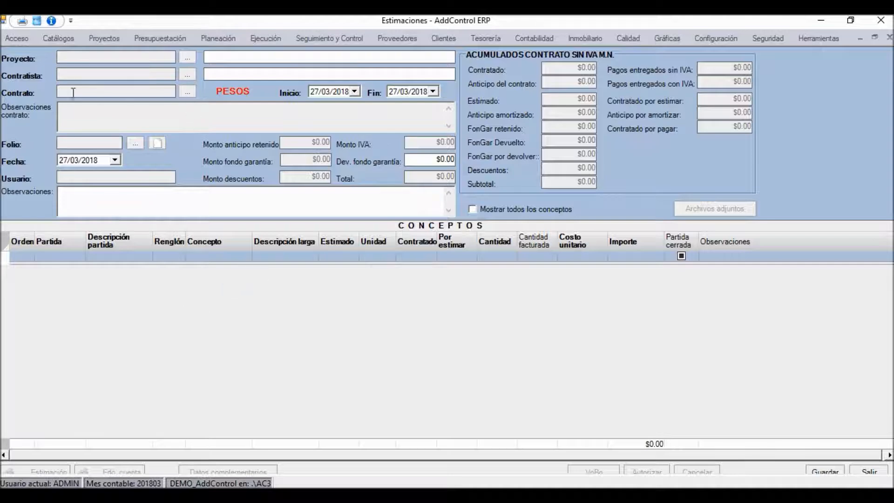
Step: Load contract 10 of project Proy-002, contractor PROV - 0002, into the estimate form
left_click(187, 92)
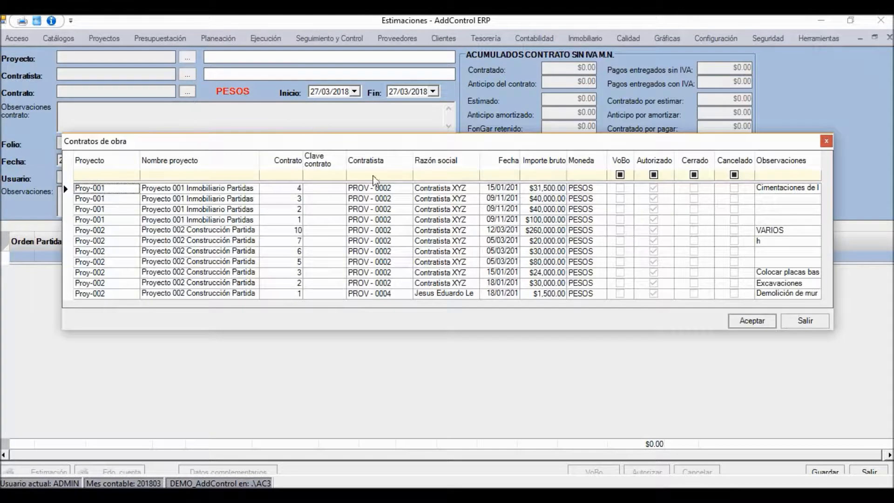
left_click(296, 176)
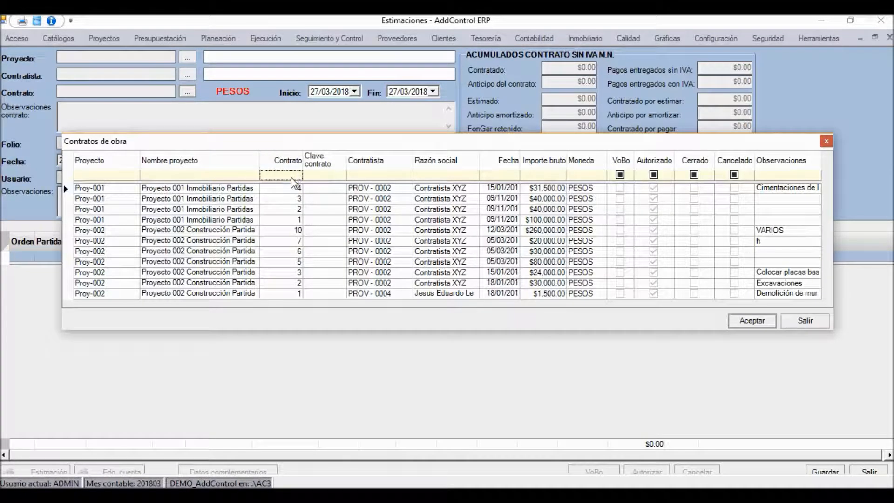
double_click(295, 231)
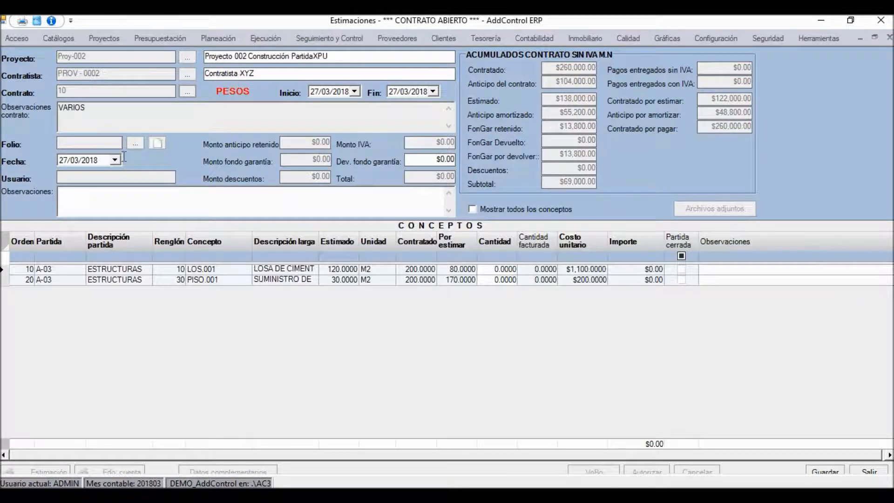
Step: Start a new estimate folio for the contract and enter "ESTIMACION DE OBRA" as its observations
left_click(158, 148)
left_click(101, 211)
type("ESTIMACION DE OBRA")
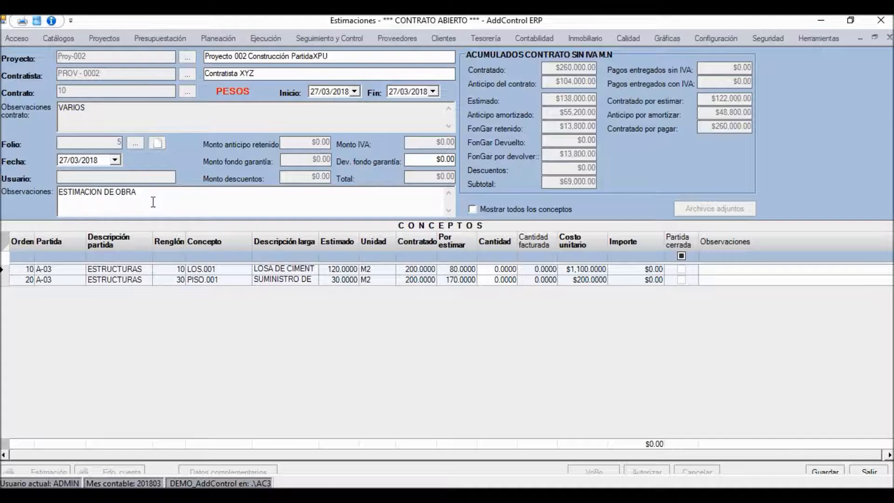
Step: Assign an estimated quantity of 60 at location 001 to concept LOS.001
left_click(497, 270)
left_click(456, 281)
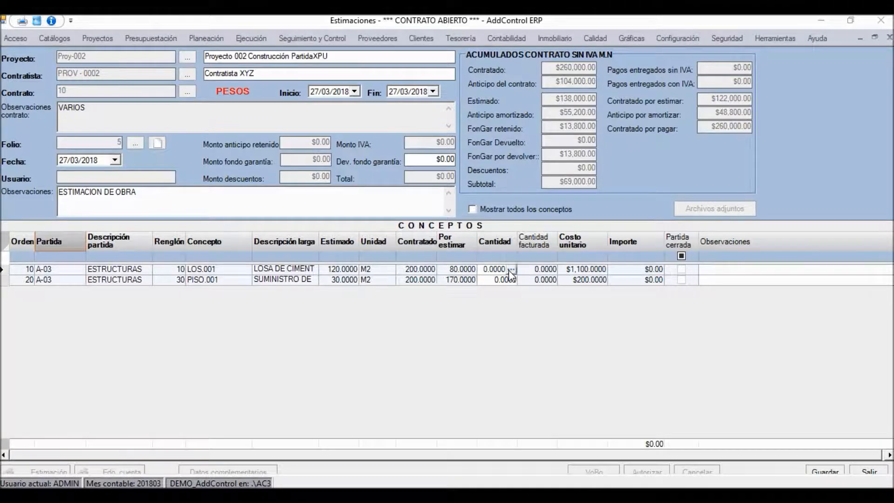
left_click(512, 269)
left_click(529, 233)
type("60")
key("Return")
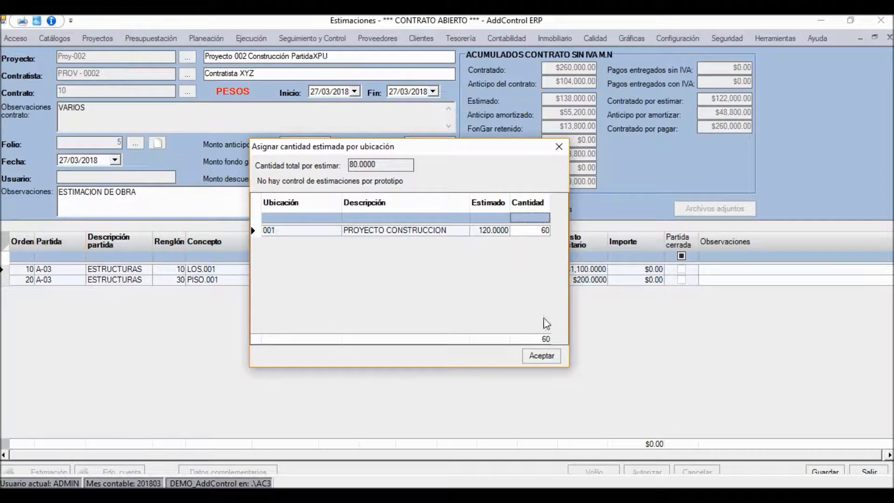
left_click(541, 356)
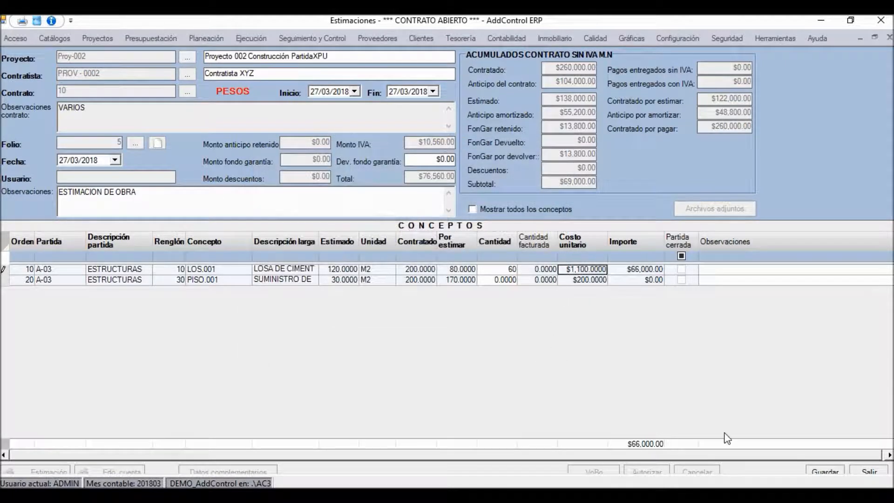
key("Left")
key("Left")
left_click(632, 270)
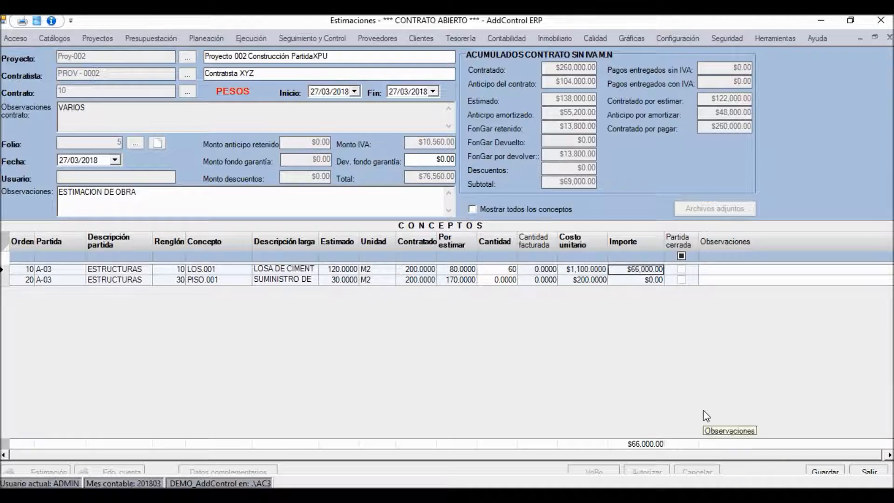
Step: Save the estimate and accept its complementary data for advance amortization and guarantee fund retention as proposed
left_click(814, 471)
left_click(452, 302)
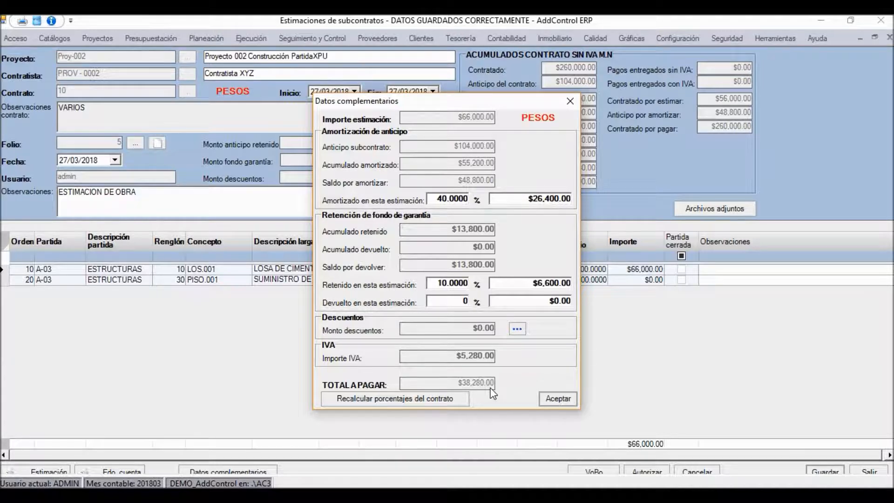
left_click(554, 400)
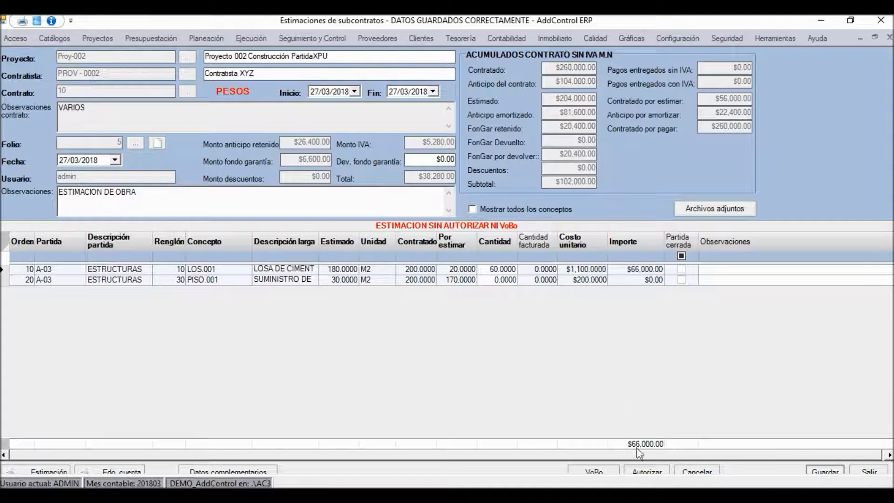
Step: Authorize the saved estimate, confirm the authorization and close the estimates form
left_click(646, 472)
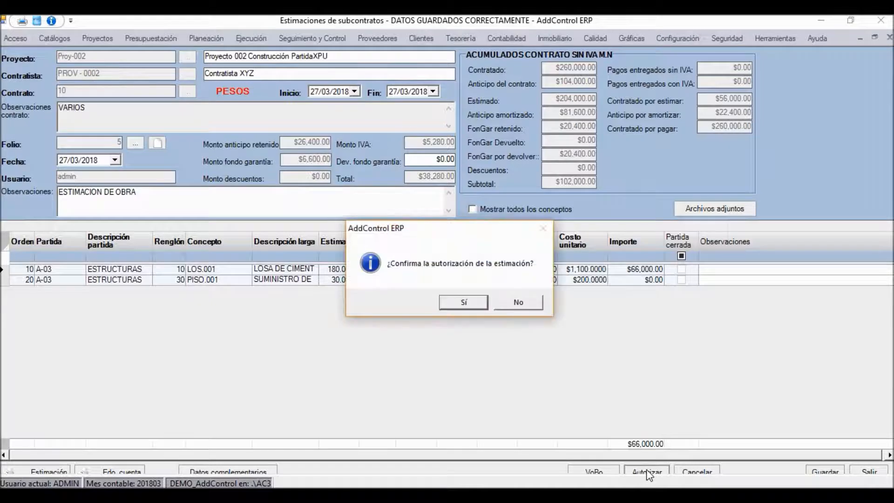
left_click(464, 303)
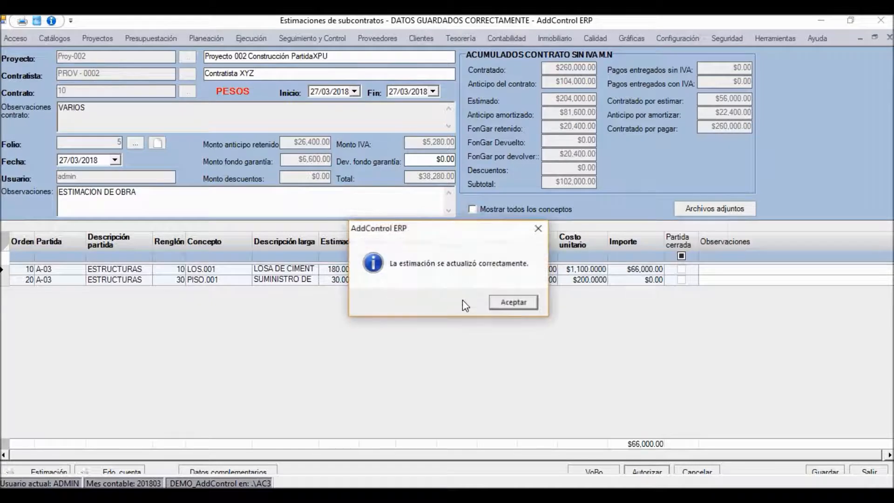
left_click(525, 308)
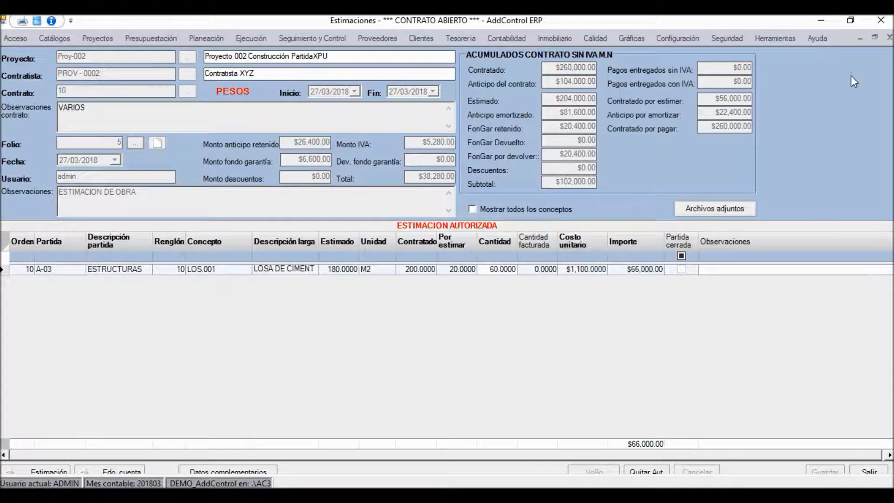
left_click(888, 37)
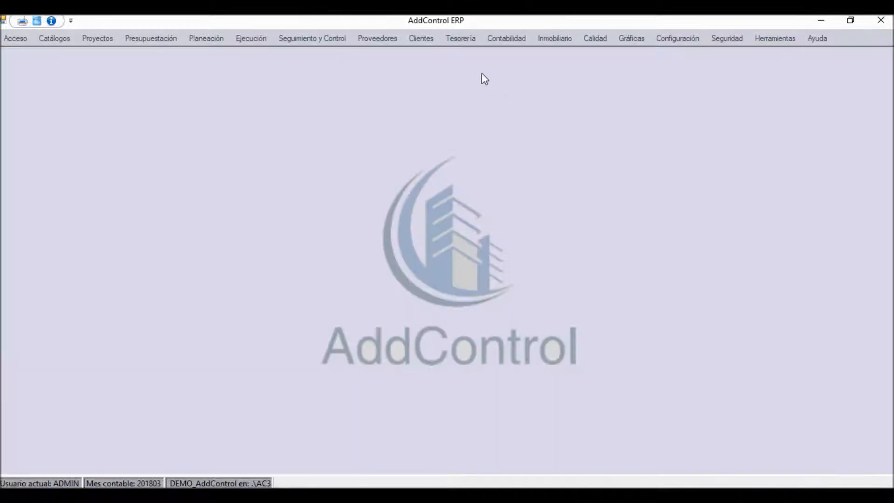
Step: Open the treasury payment planning against estimates and maximize its window
left_click(460, 40)
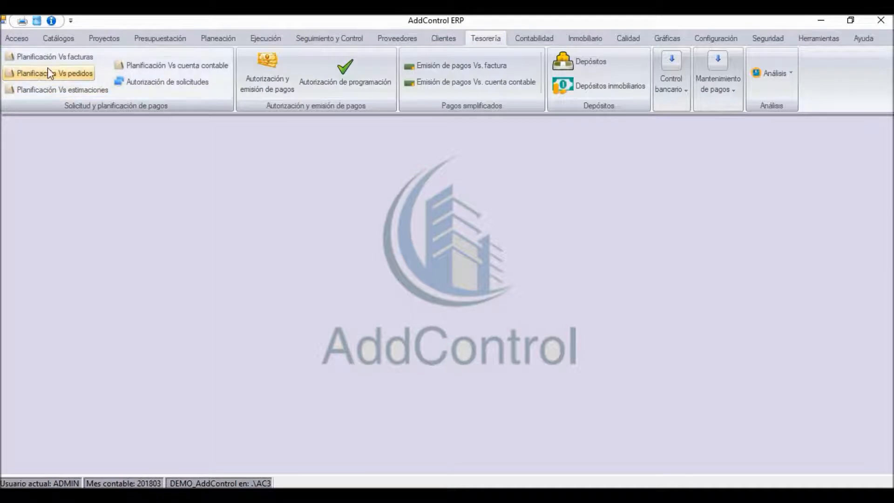
left_click(72, 93)
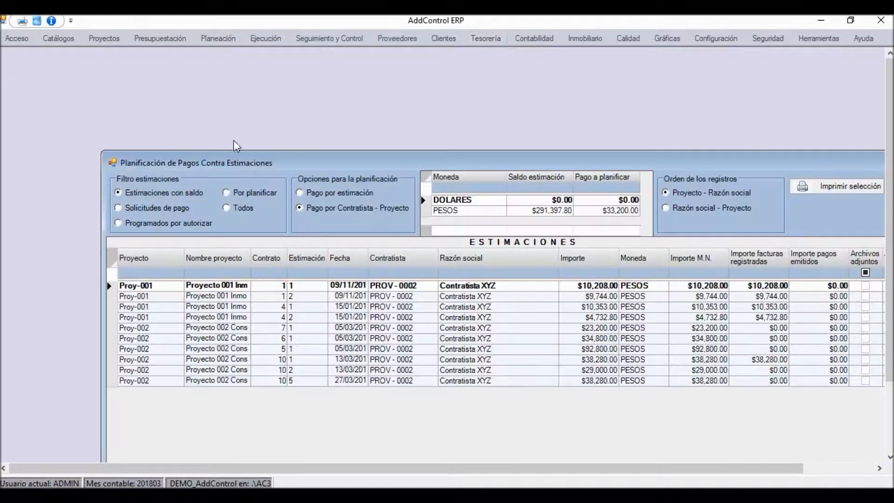
double_click(296, 161)
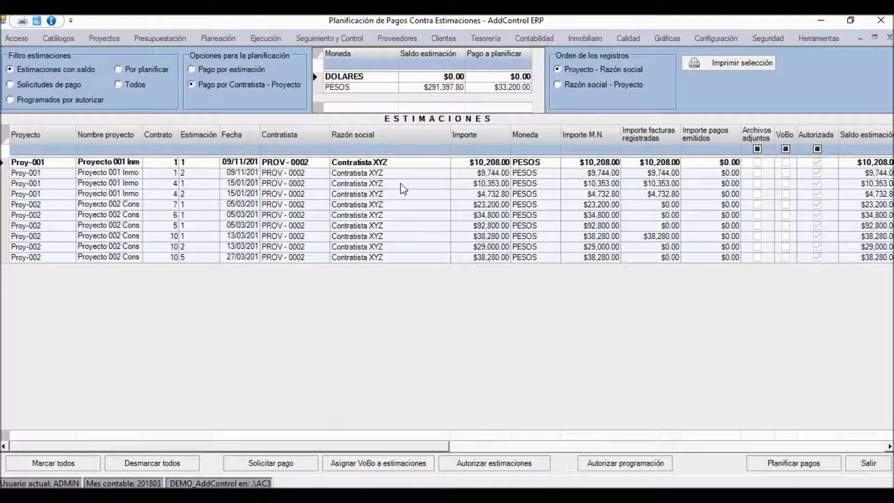
Step: Review the list of estimates with balance, comparing the registered invoice amounts row by row
key("Down")
key("Down")
key("Down")
key("Down")
key("Down")
key("Down")
key("Down")
key("Down")
key("Down")
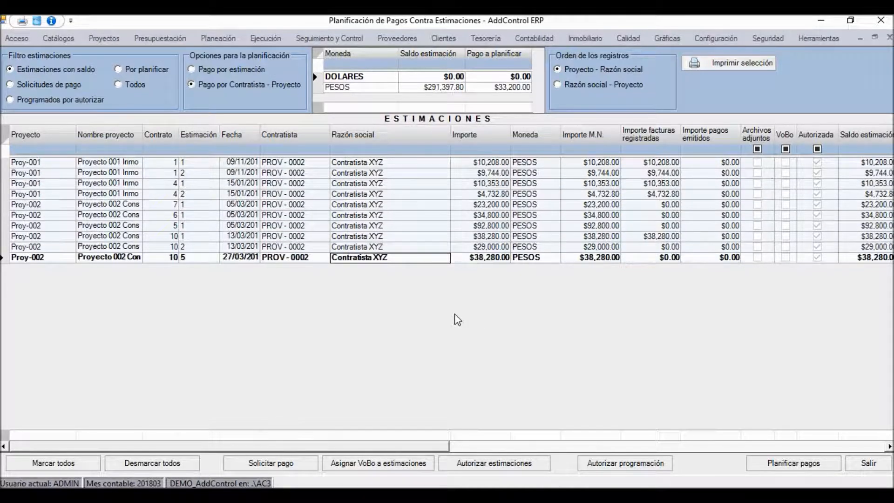
key("Right")
key("Right")
key("Right")
key("Right")
key("Up")
key("Up")
key("Up")
key("Up")
key("Up")
key("Up")
key("Up")
key("Up")
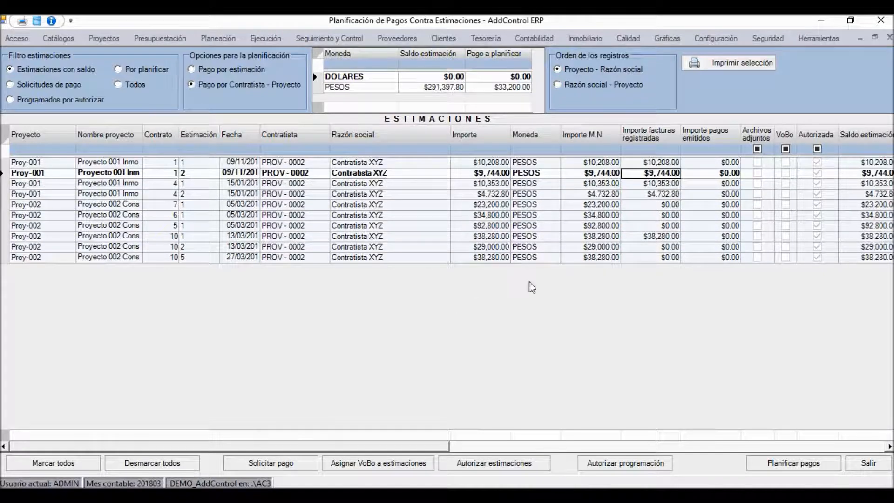
key("Down")
key("Down")
key("Down")
key("Down")
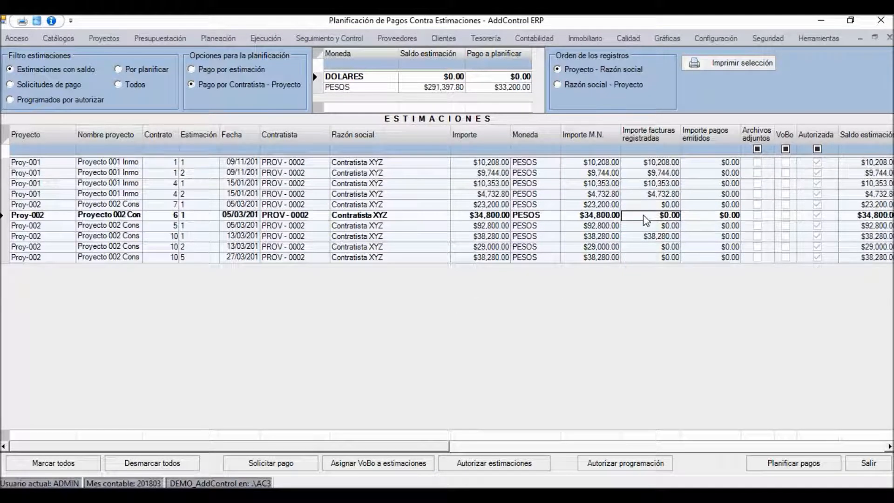
key("Up")
key("Up")
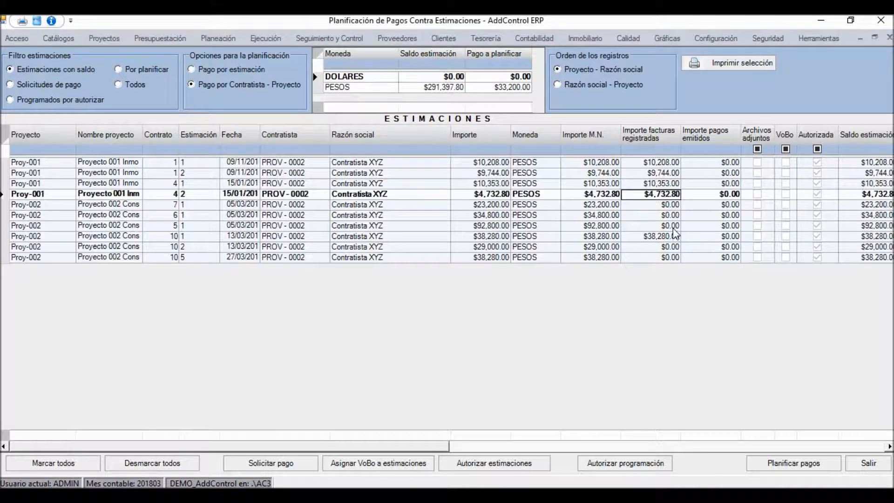
left_click(654, 175)
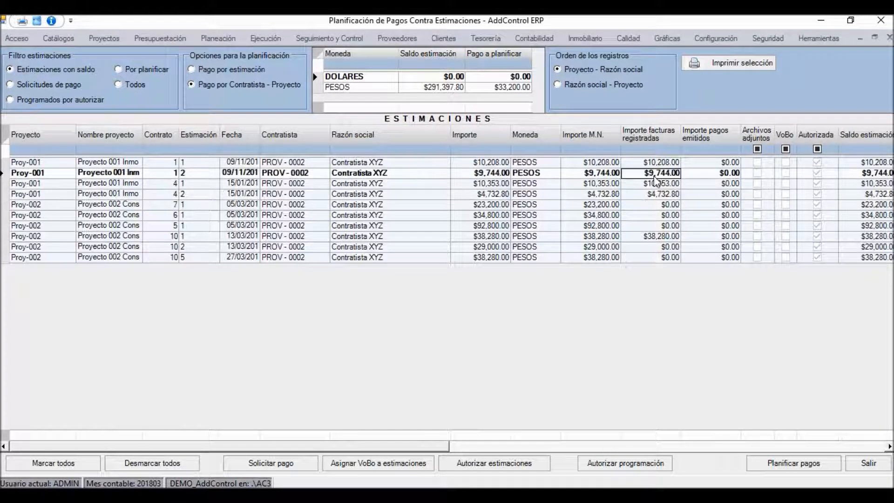
key("Down")
key("Down")
key("Down")
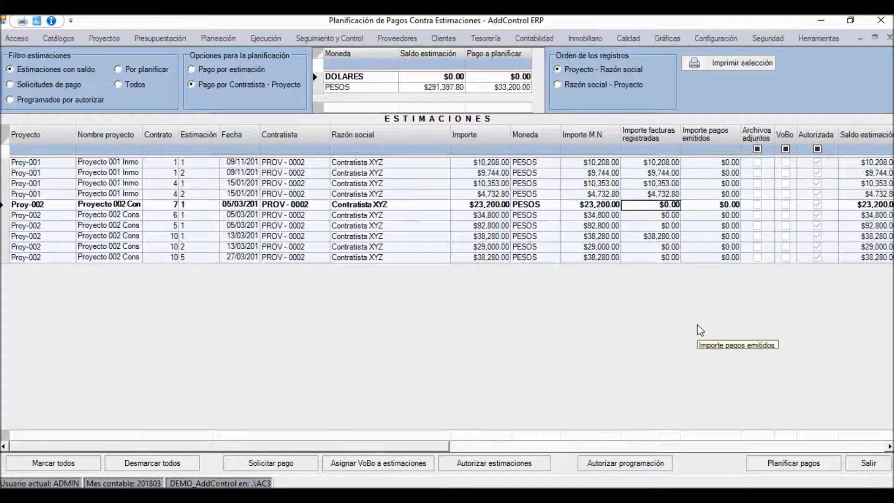
Step: Sort the estimates by date with the newest first and select estimate 5 of contract 10
left_click(240, 134)
left_click(242, 162)
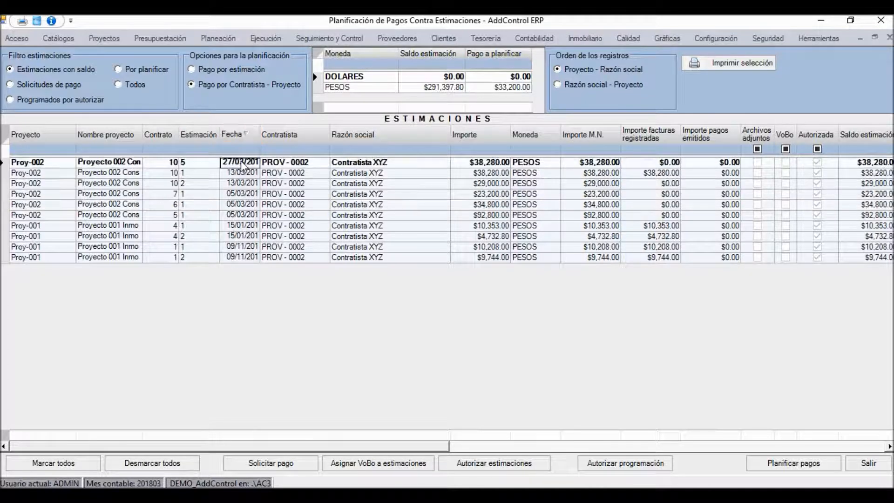
left_click(173, 167)
left_click(192, 166)
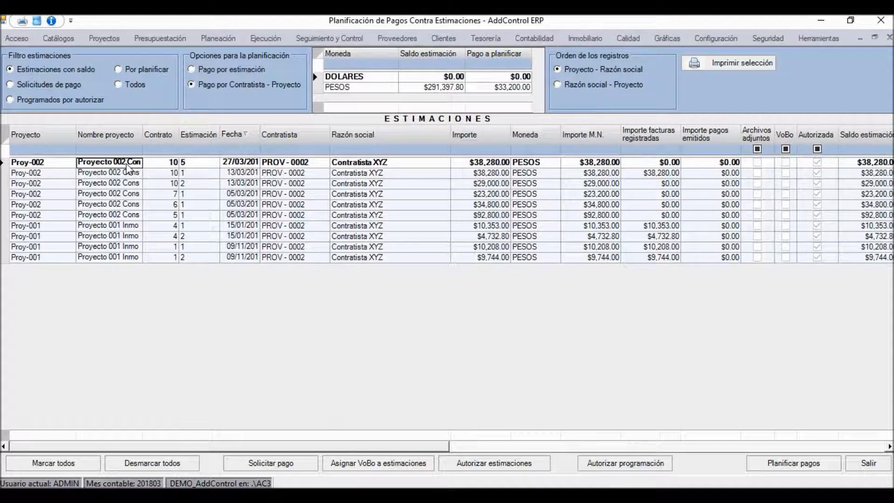
Step: Examine the amount, registered invoices, issued payments and balance of estimate 5 of contract 10
key("Tab")
key("Tab")
key("Tab")
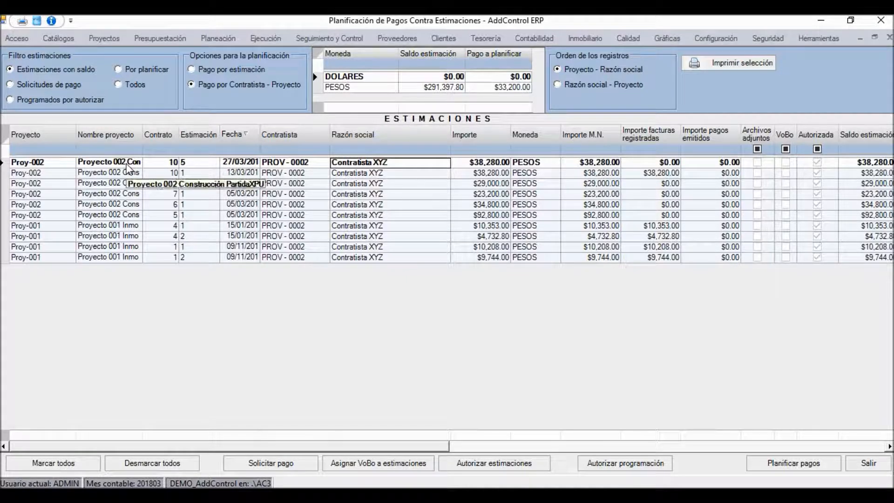
key("Tab")
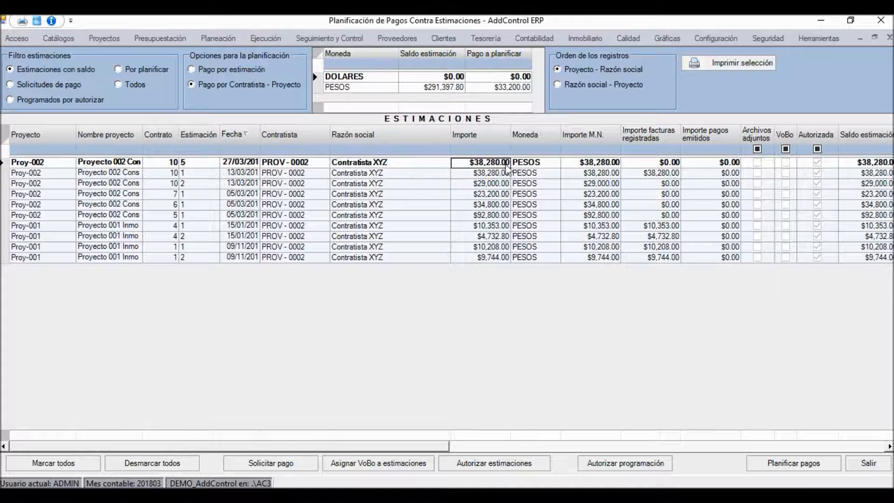
key("Tab")
key("Tab")
key("Tab")
key("Tab")
key("Tab")
key("Tab")
key("Tab")
key("Tab")
key("Tab")
key("Tab")
key("Tab")
key("Tab")
key("Tab")
key("Tab")
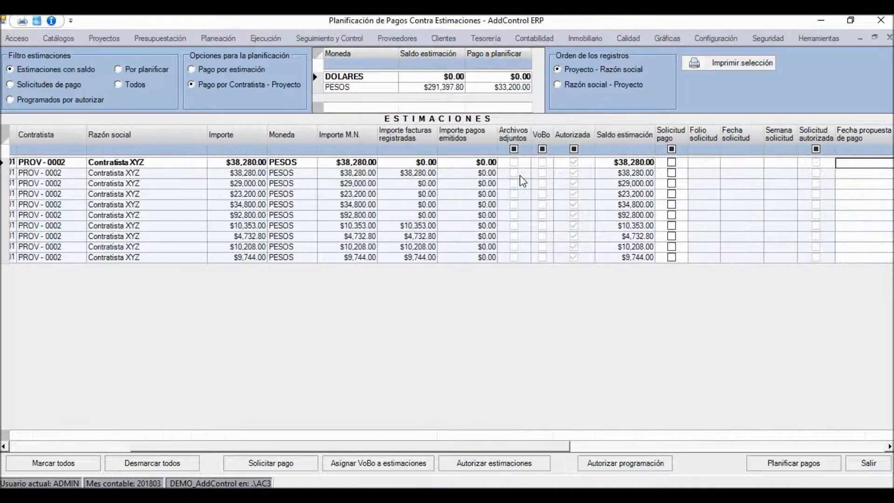
left_click(629, 165)
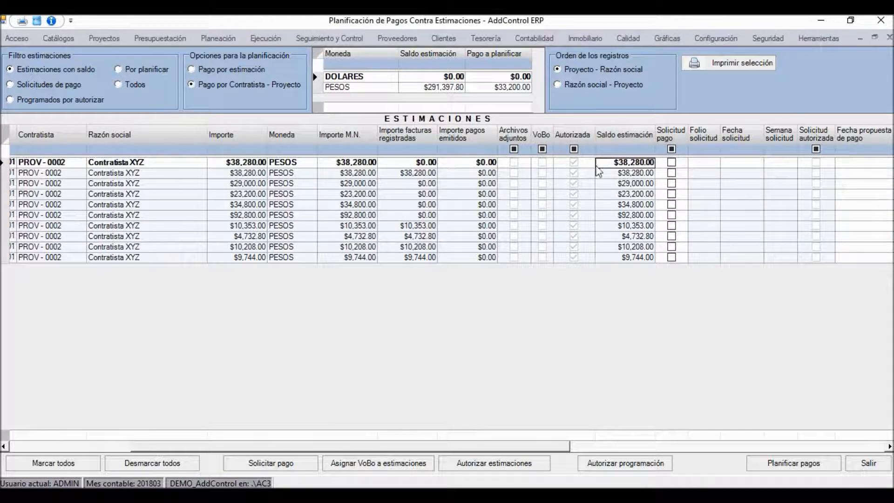
left_click(417, 167)
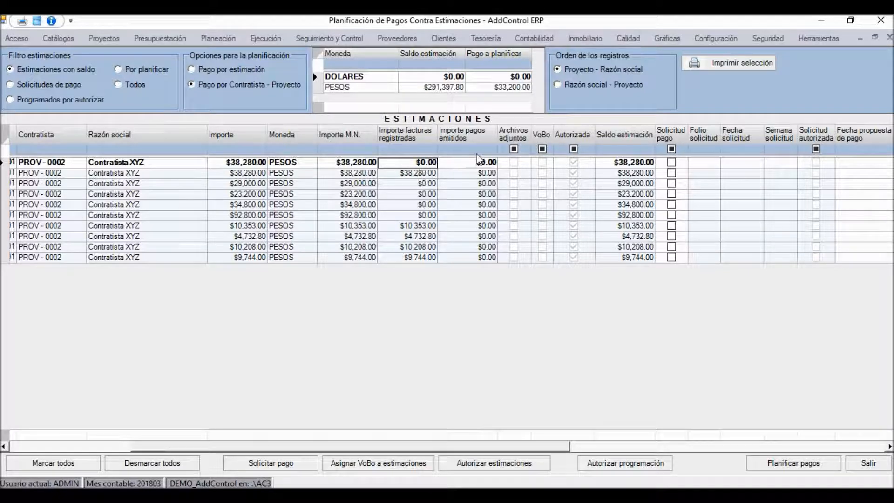
left_click(484, 167)
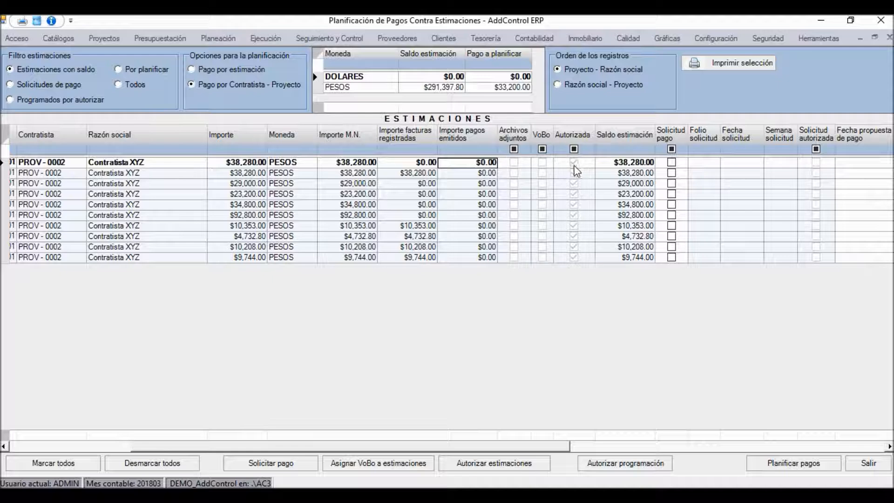
Step: Examine the payment request, proposed payment date, authorization and payment planning fields of estimate 5 of contract 10
key("Tab")
key("Tab")
key("Tab")
key("Tab")
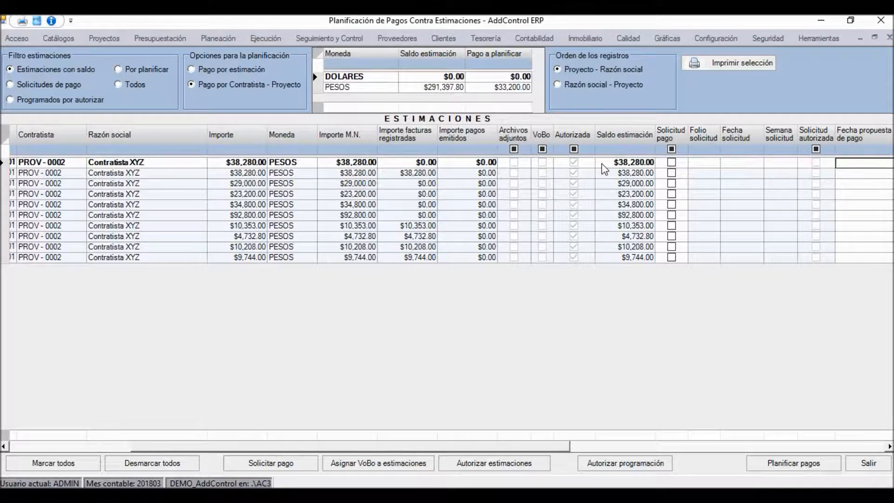
key("Tab")
key("Tab")
key("Tab")
key("Tab")
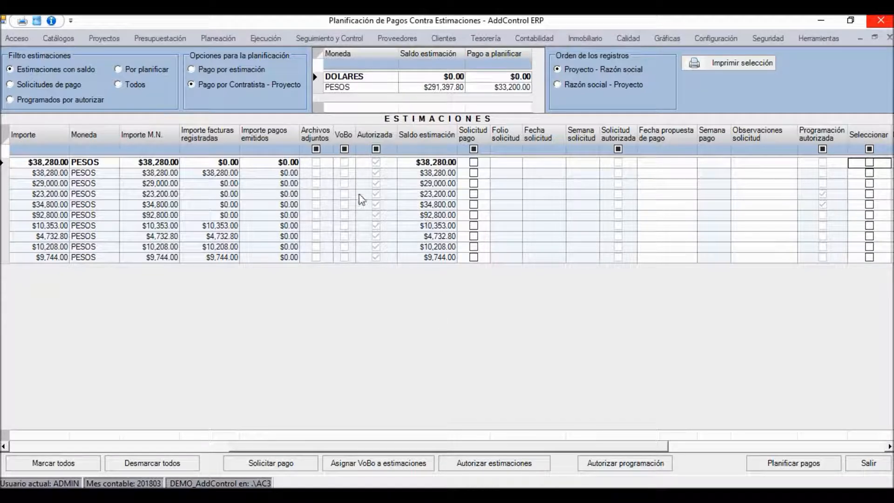
left_click(420, 164)
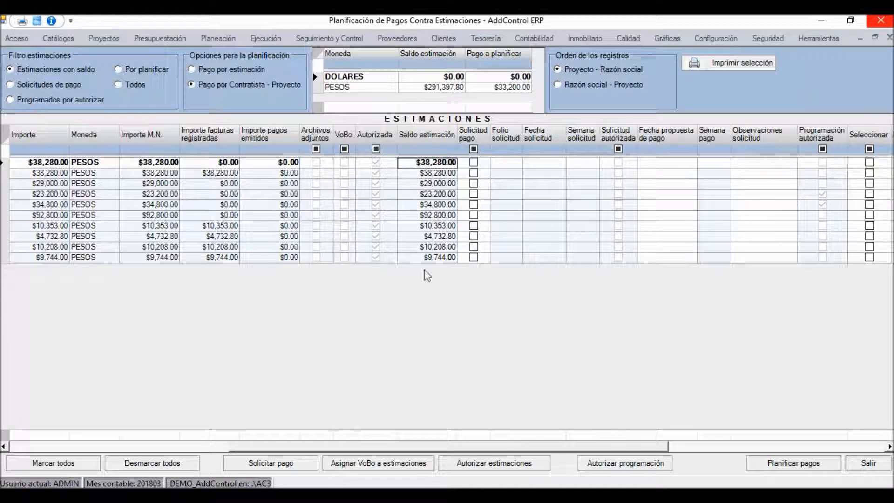
key("Tab")
key("Tab")
key("Tab")
key("Tab")
key("Tab")
key("Tab")
key("Tab")
key("Tab")
key("Tab")
key("Tab")
key("Tab")
key("Tab")
key("Tab")
key("Tab")
key("Tab")
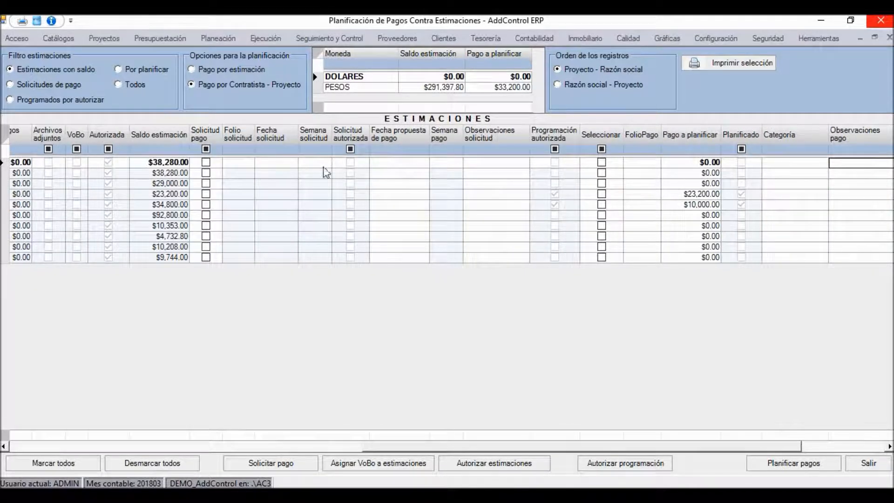
Step: Check the balance of estimate 5 of contract 10, select it for the full $38,280.00 payment and authorize its payment programming
left_click(168, 164)
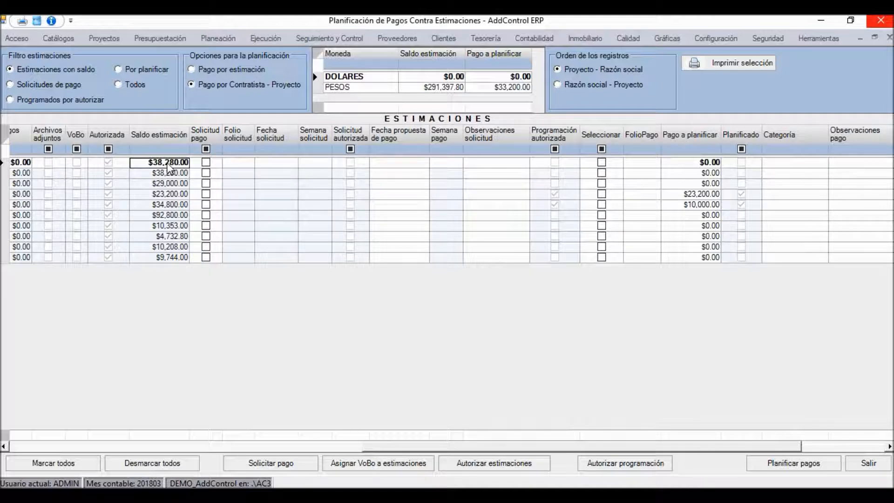
left_click(692, 172)
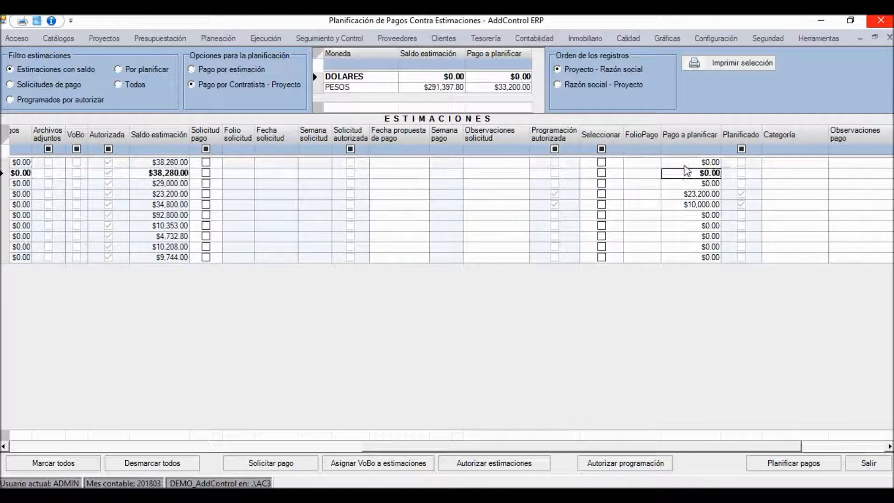
left_click(684, 165)
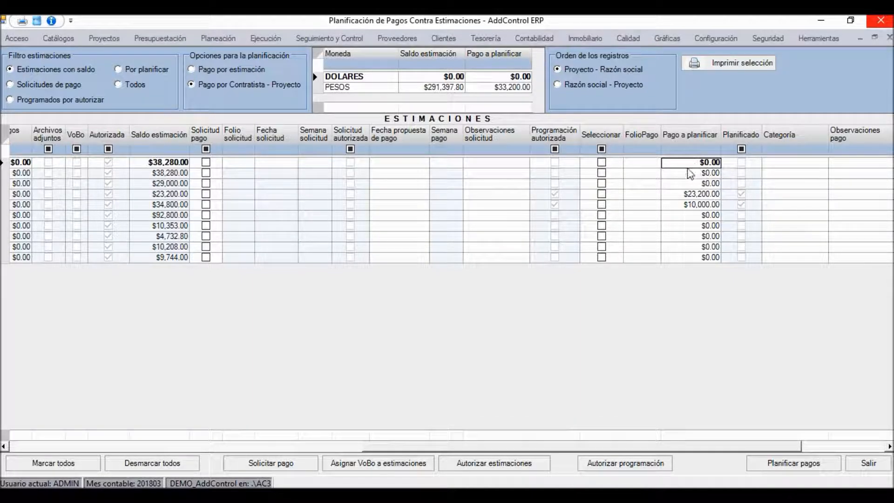
left_click(163, 166)
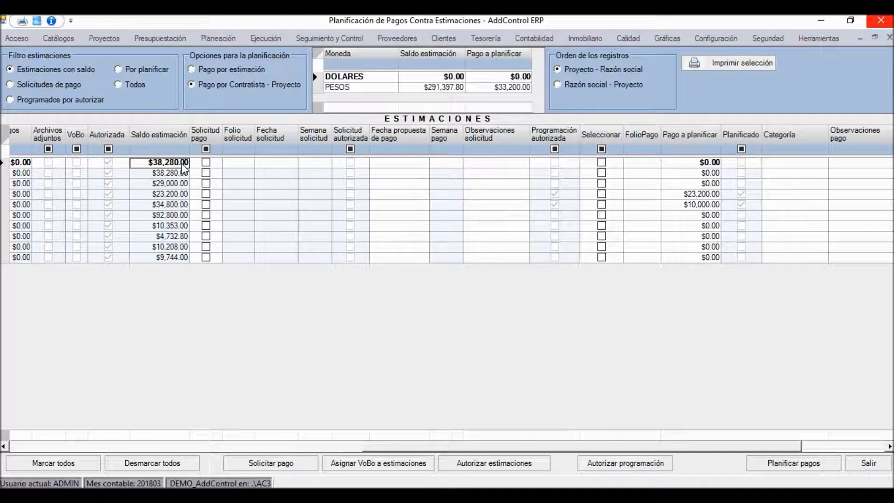
left_click(678, 163)
left_click(693, 163)
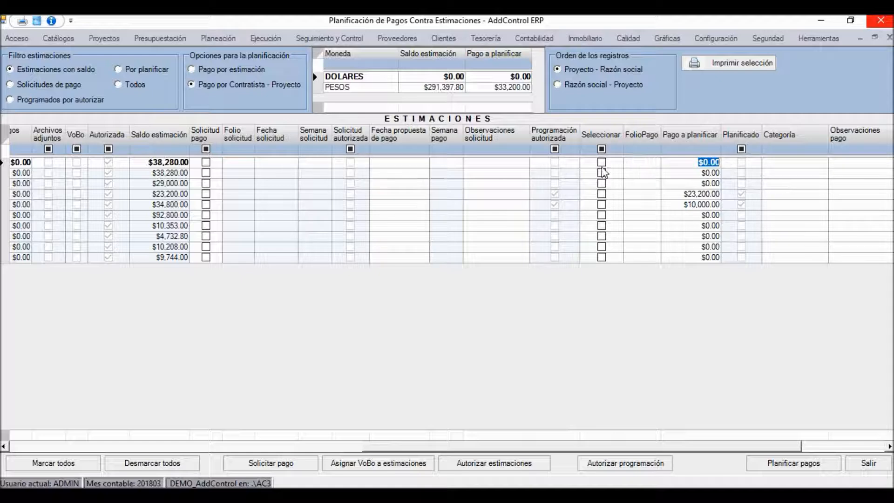
left_click(601, 163)
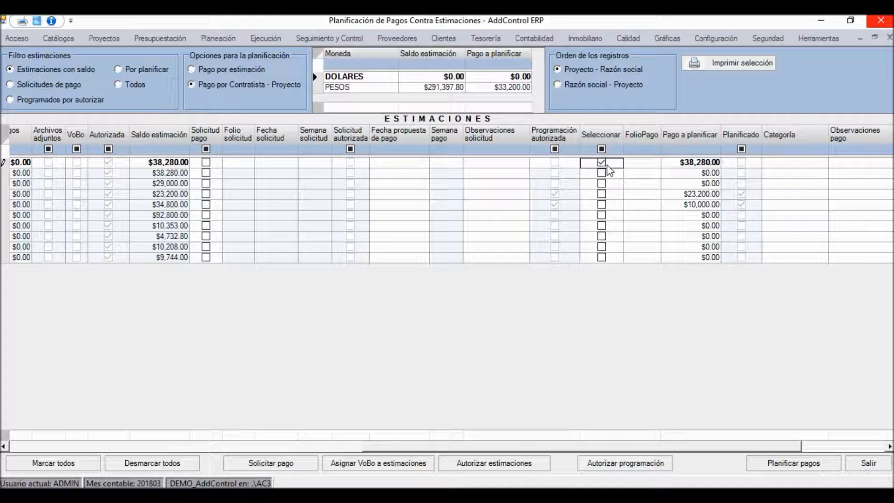
left_click(697, 165)
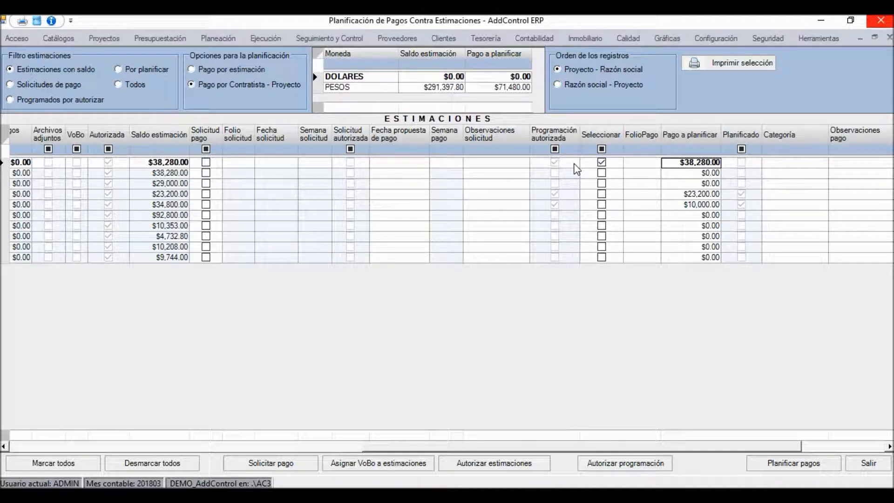
Step: Try to change the authorized amount to plan of estimate 5
left_click(696, 177)
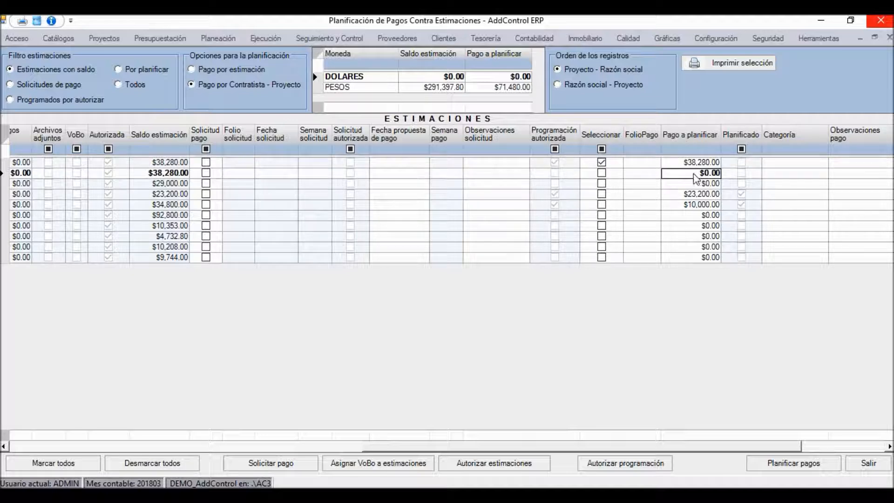
left_click(691, 165)
key("1")
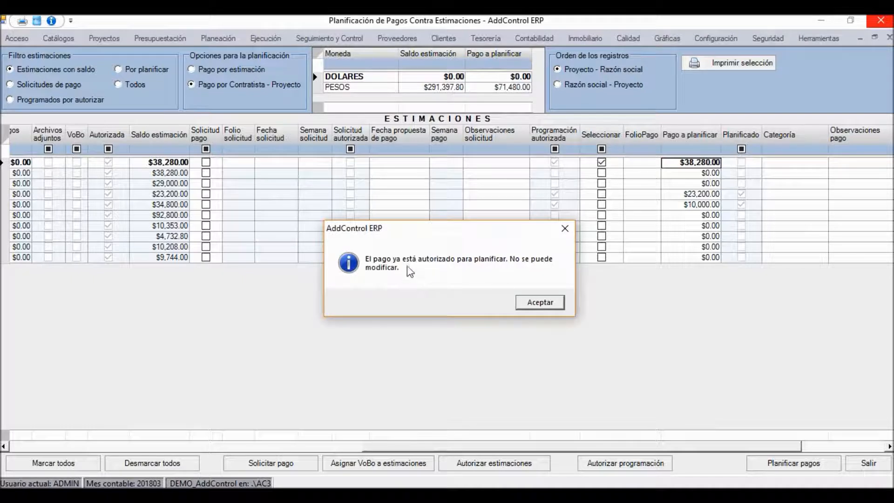
left_click(548, 303)
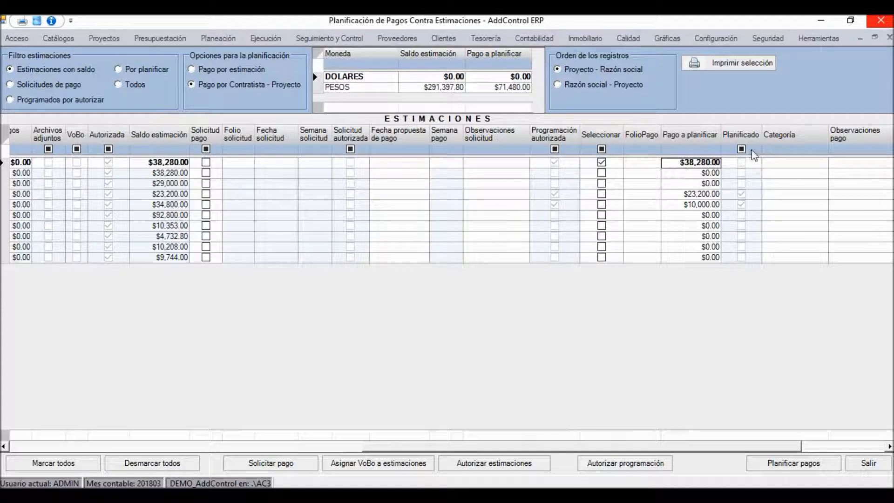
Step: Remove the payment programming authorization of estimate 5 and open its amount to plan for editing
right_click(686, 169)
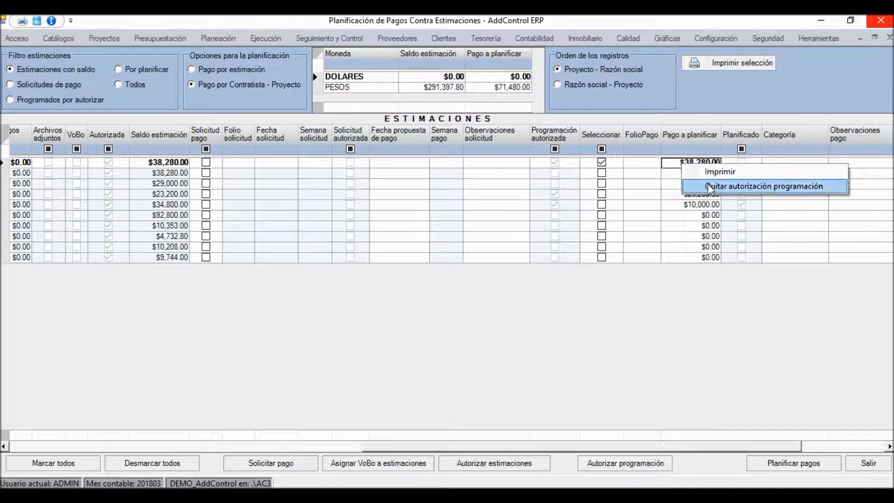
left_click(768, 187)
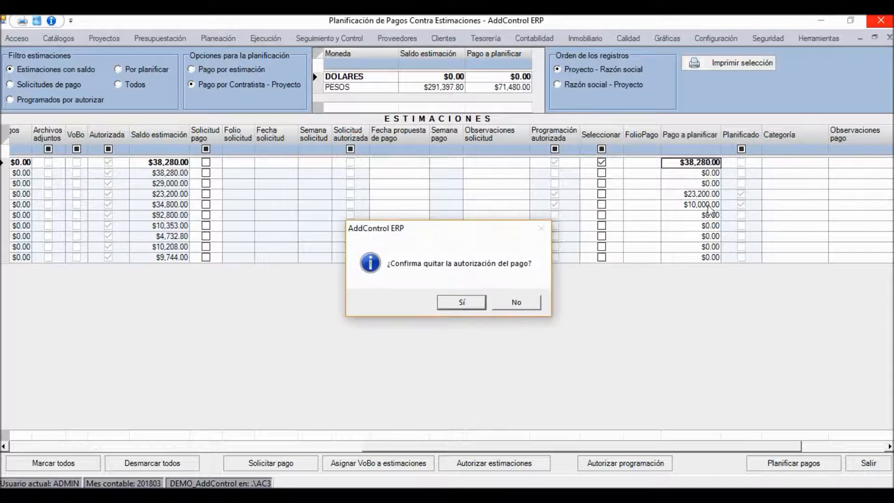
left_click(473, 308)
left_click(498, 306)
left_click(695, 163)
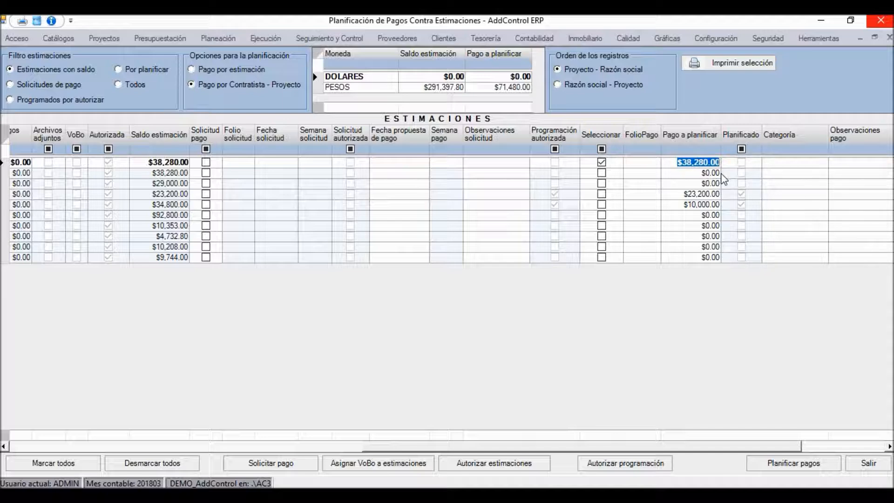
key("Return")
key("Up")
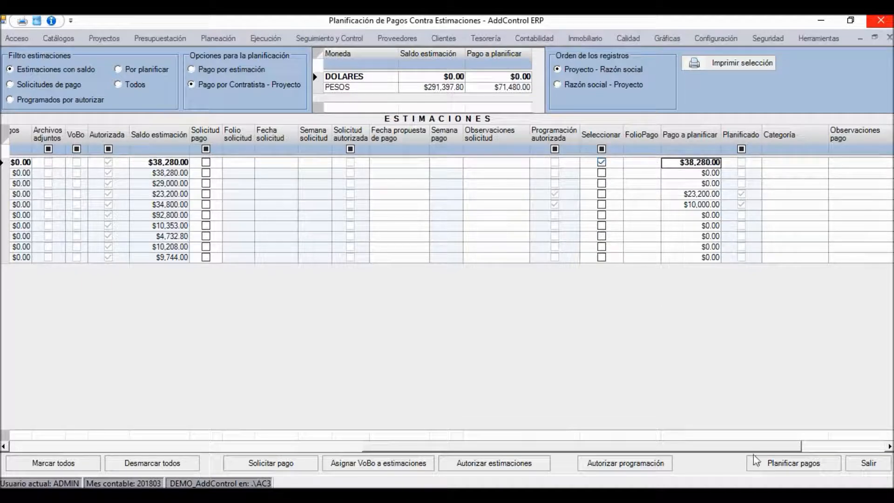
Step: Authorize the payment programming of estimate 5 again with $38,280.00 as the amount to plan
left_click(625, 466)
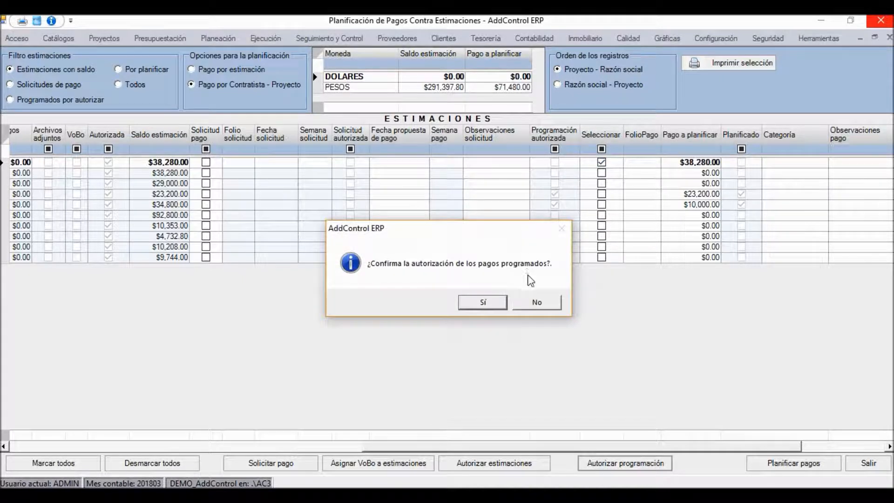
left_click(483, 304)
left_click(505, 303)
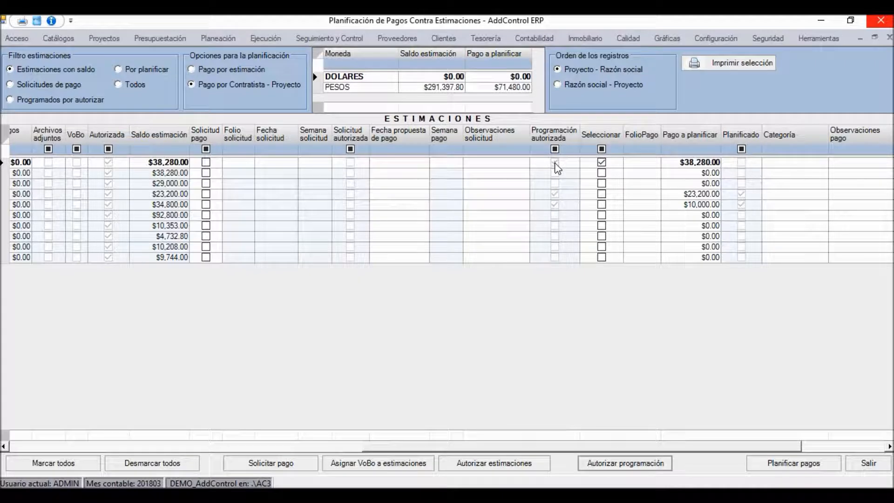
left_click(689, 173)
left_click(691, 163)
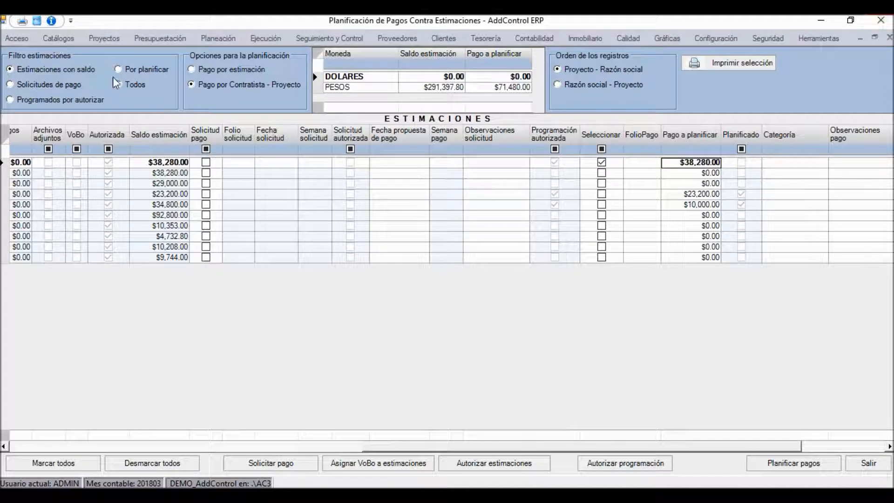
Step: Filter the estimates by Por planificar and review the listed record from its contract and estimate number to its amount to plan
left_click(138, 70)
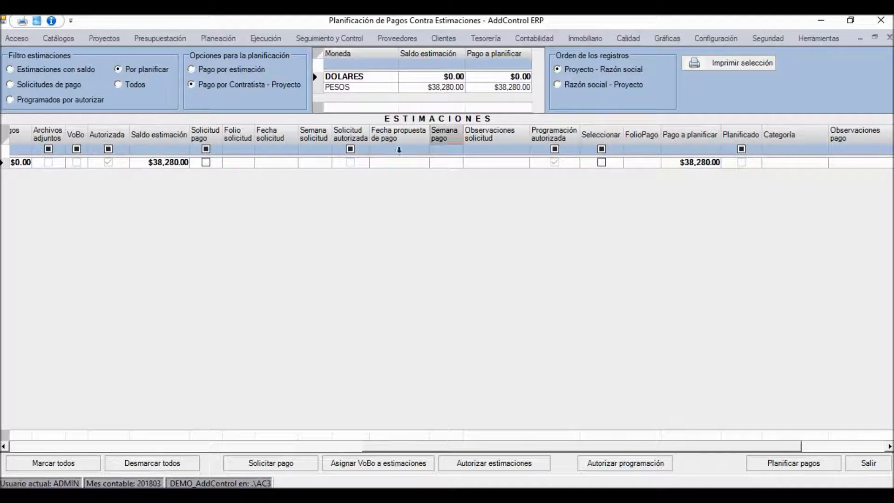
left_click(161, 163)
key("Left")
key("Left")
key("Left")
key("Left")
key("Left")
key("Left")
key("Left")
key("Left")
key("Left")
key("Left")
key("Left")
key("Left")
key("Left")
key("Left")
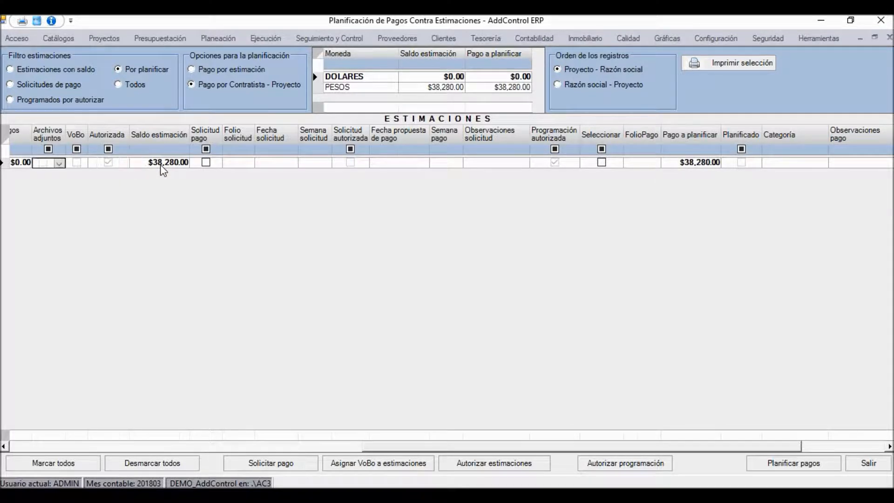
left_click(180, 164)
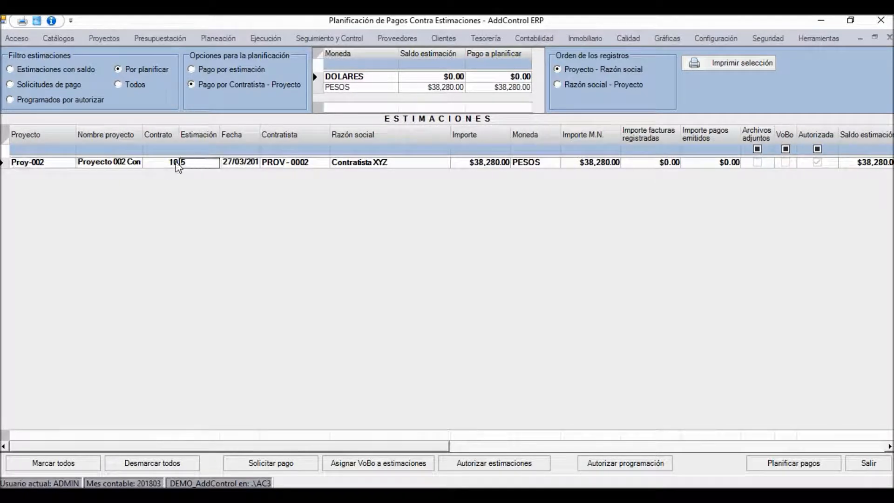
key("Tab")
key("Tab")
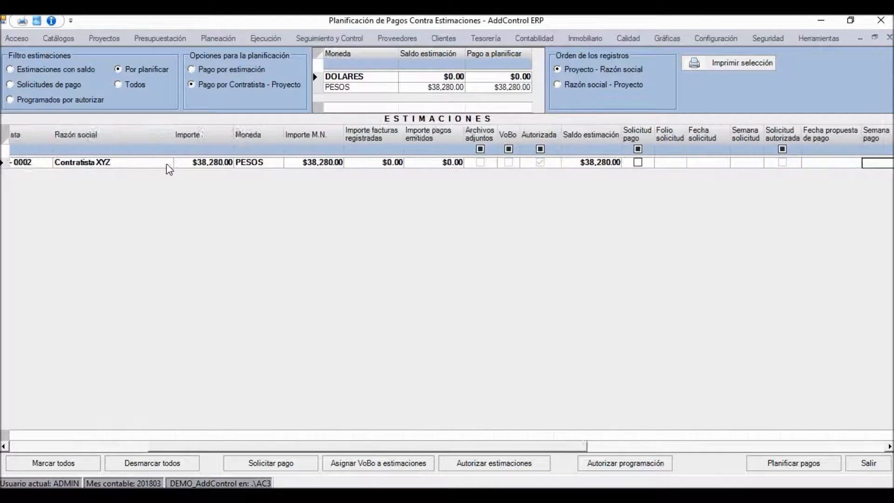
key("Tab")
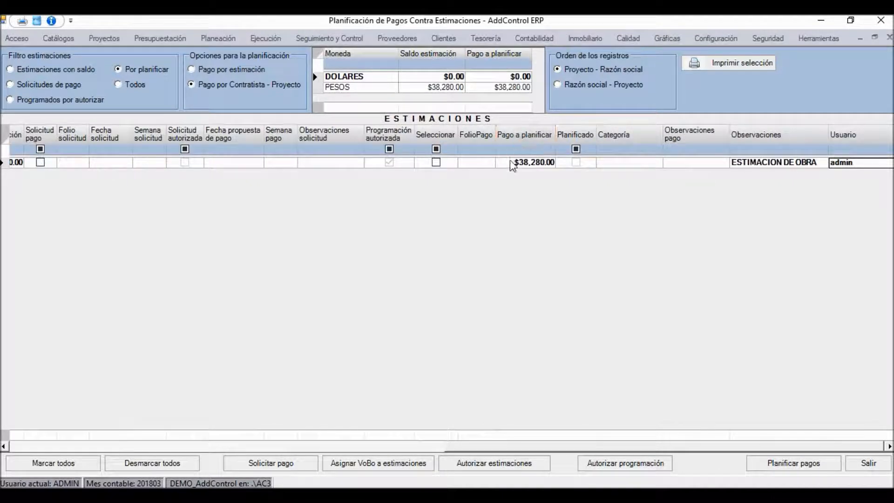
left_click(531, 164)
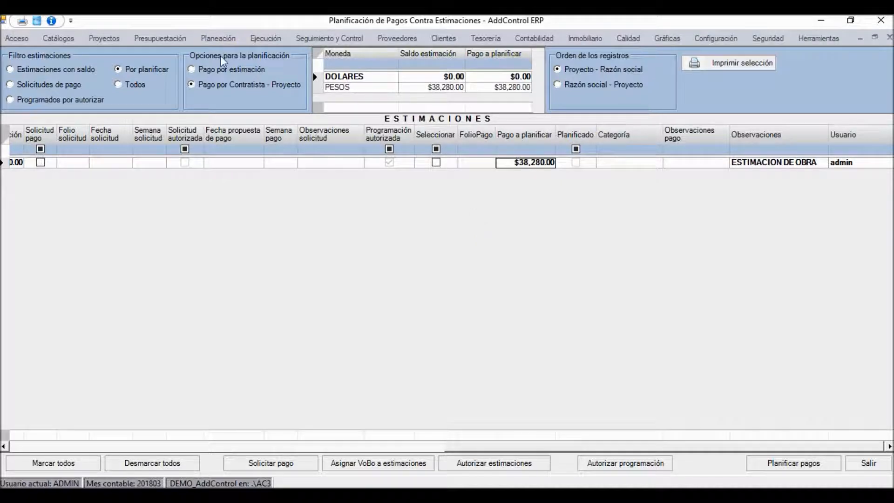
Step: Set the planning option to Pago por estimación and select estimate 5 for planning
left_click(215, 72)
left_click(211, 86)
left_click(244, 69)
left_click(435, 166)
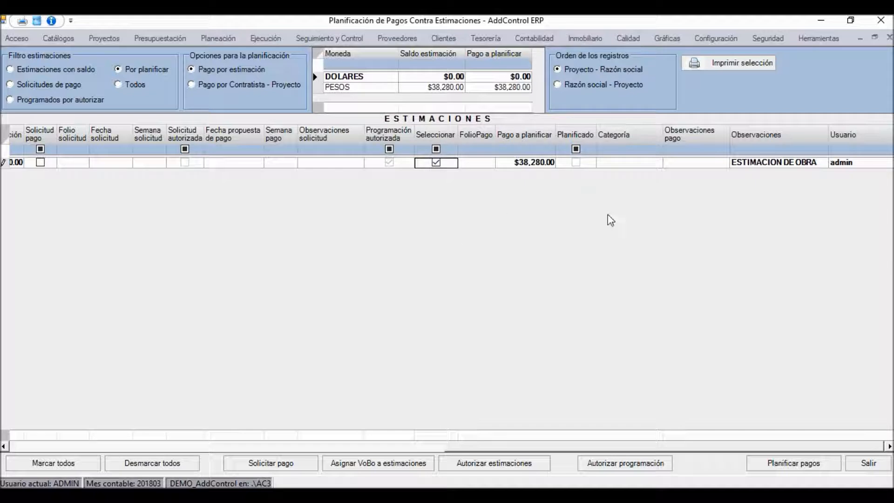
Step: Open the payment planning generation for the selected estimate and assign the Banamex bank account in pesos to the payment
left_click(756, 464)
mouse_move(468, 80)
left_mouse_down()
mouse_move(482, 84)
mouse_move(462, 80)
left_mouse_up()
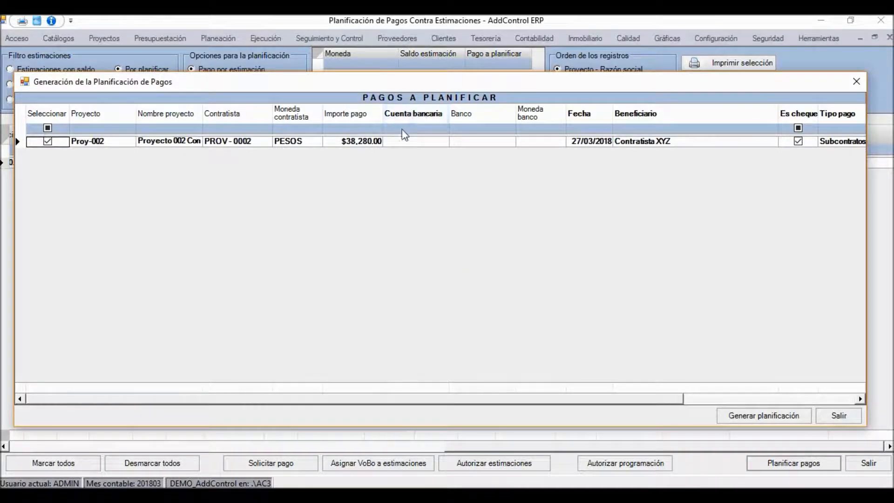
left_click(412, 145)
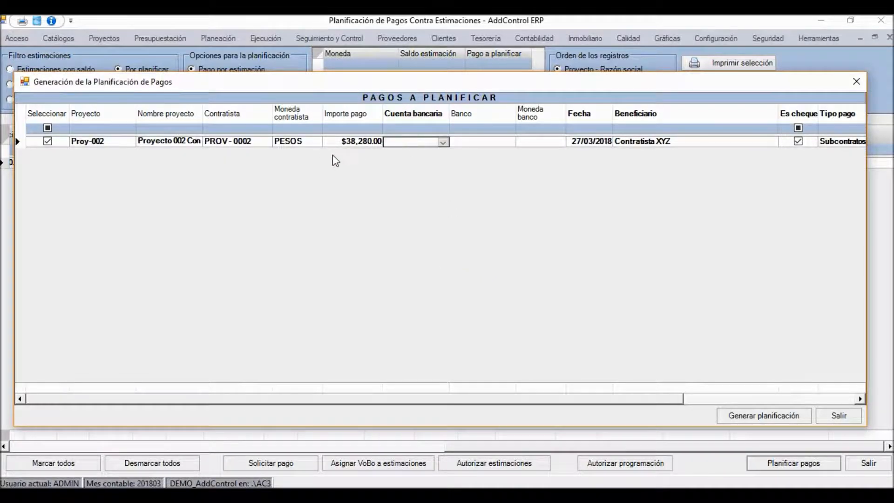
left_click(352, 143)
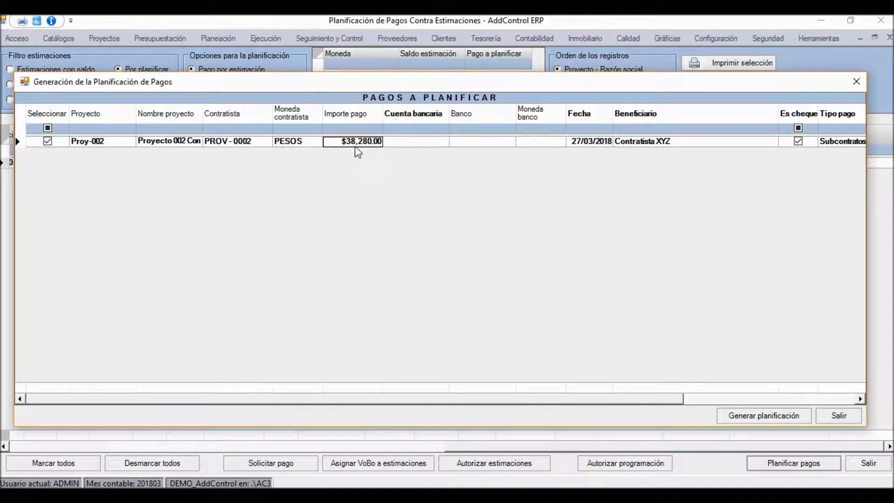
left_click(404, 145)
left_click(442, 144)
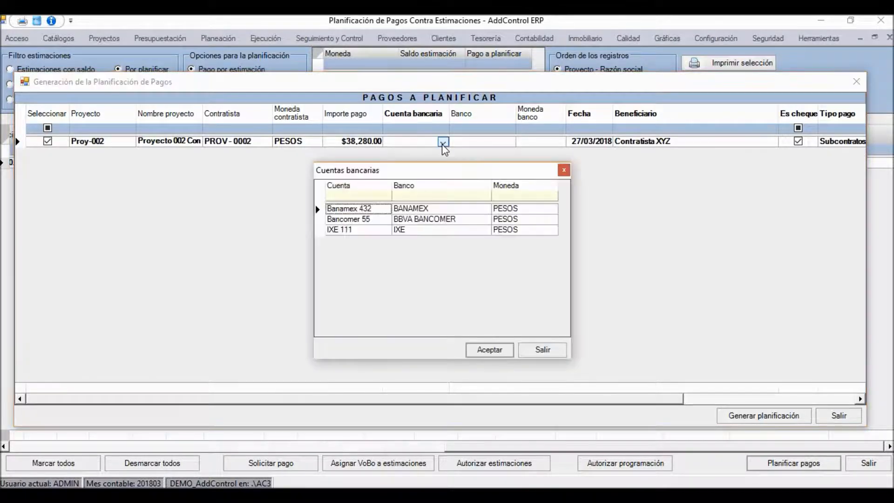
double_click(413, 208)
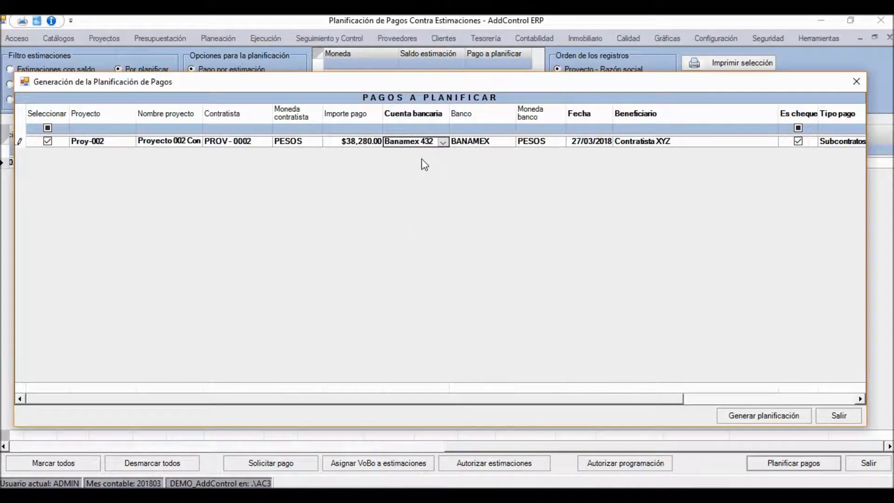
Step: Review the planned payment's project, amount, bank account, date, beneficiary, payment type, flow type and cheque remarks
left_click(103, 144)
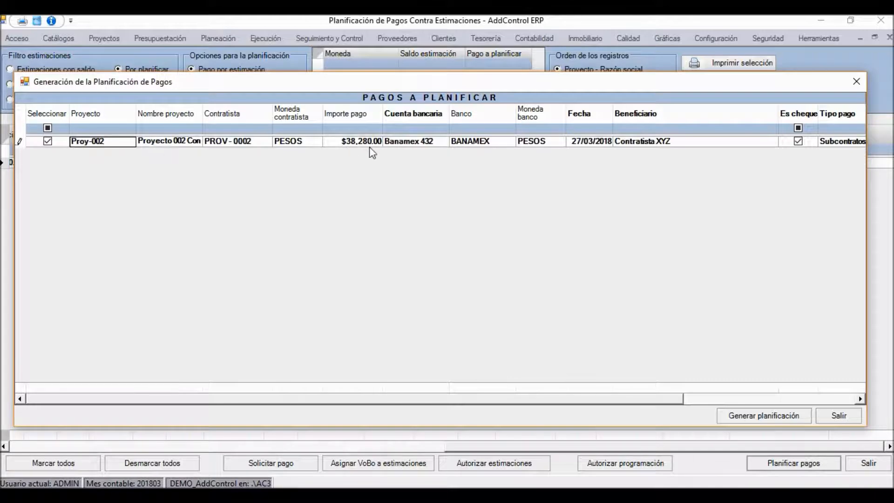
left_click(397, 140)
key("Tab")
key("Tab")
key("Tab")
key("Tab")
key("Tab")
key("Tab")
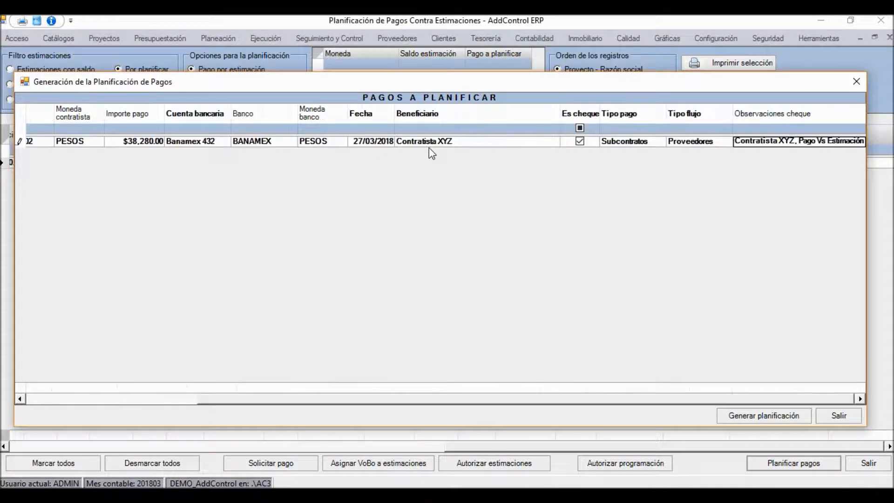
Step: Set the contractor's planned payment as not a cheque
left_click(580, 141)
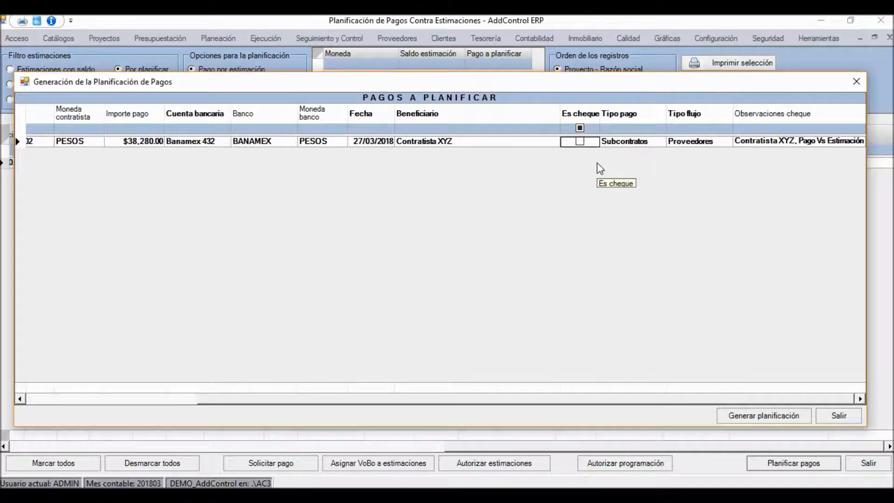
key("Up")
key("Down")
key("Left")
key("Left")
key("Left")
key("Left")
key("Left")
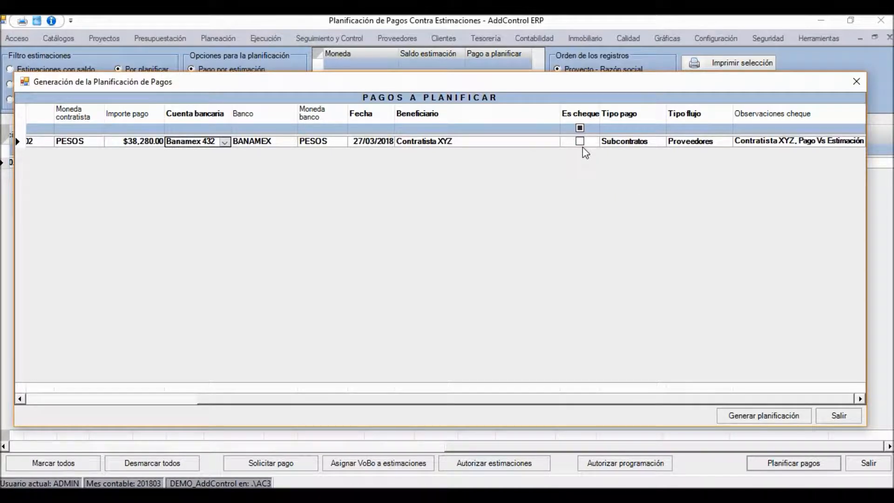
left_click_drag(447, 399, 276, 414)
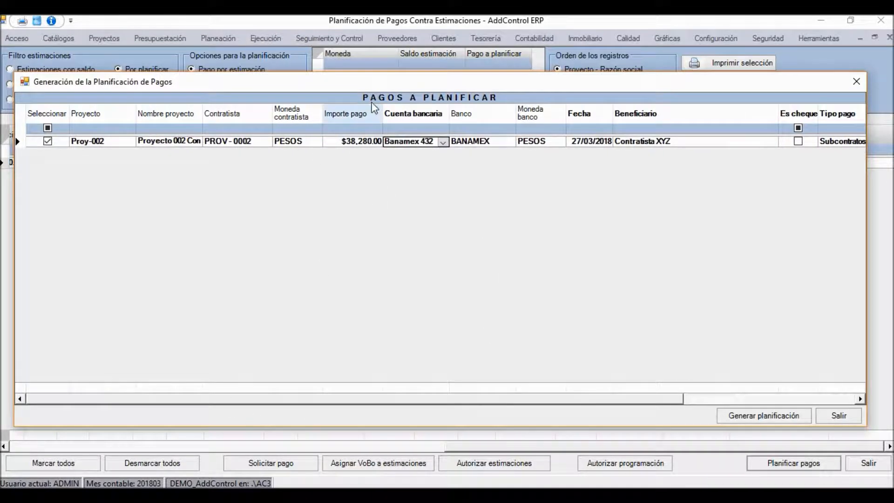
left_click_drag(367, 84, 387, 65)
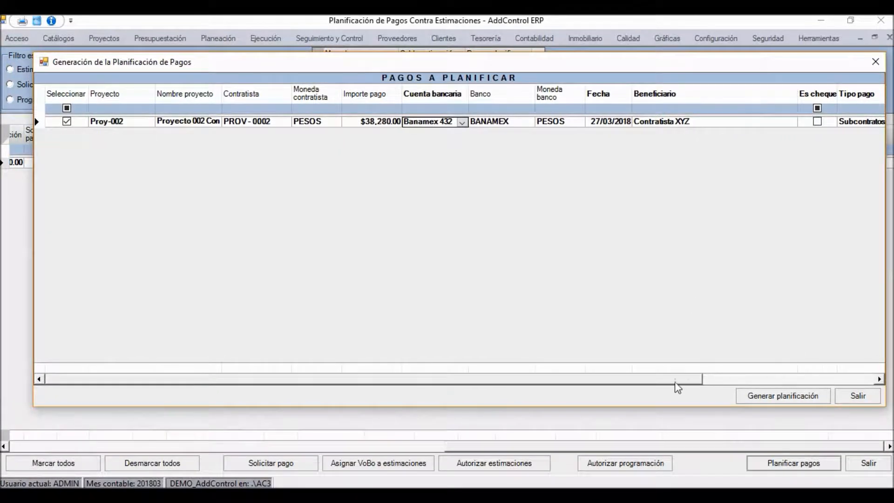
Step: Generate the planning for the contractor's listed payment and confirm it
left_click_drag(656, 381, 814, 381)
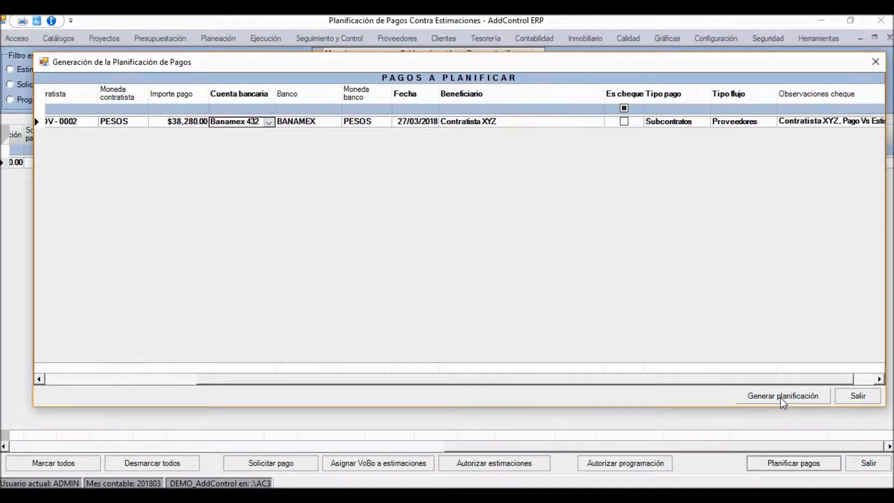
left_click(762, 398)
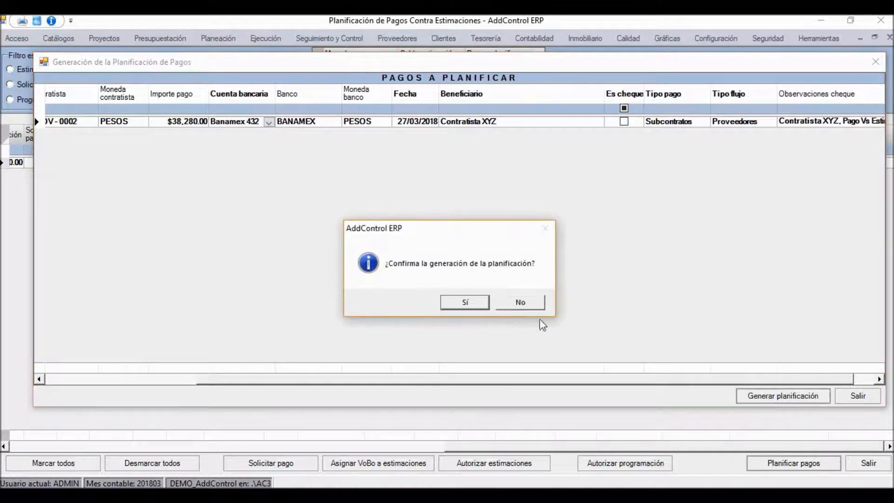
left_click(465, 302)
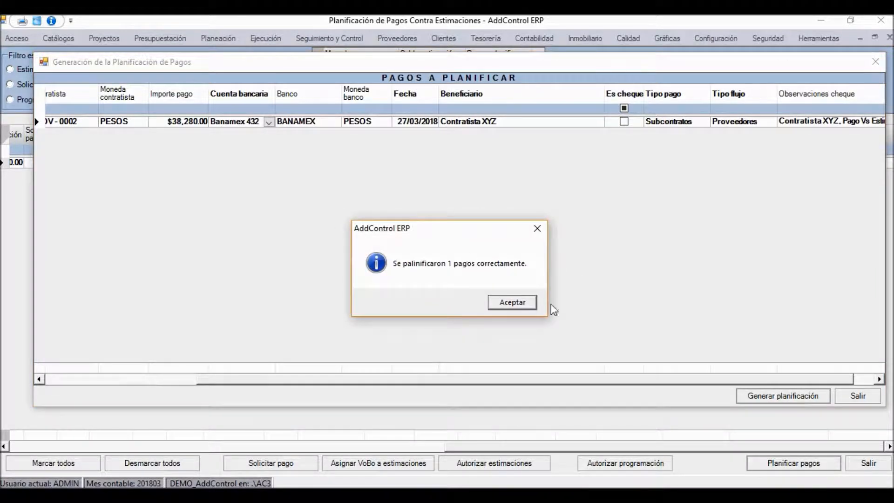
left_click(513, 302)
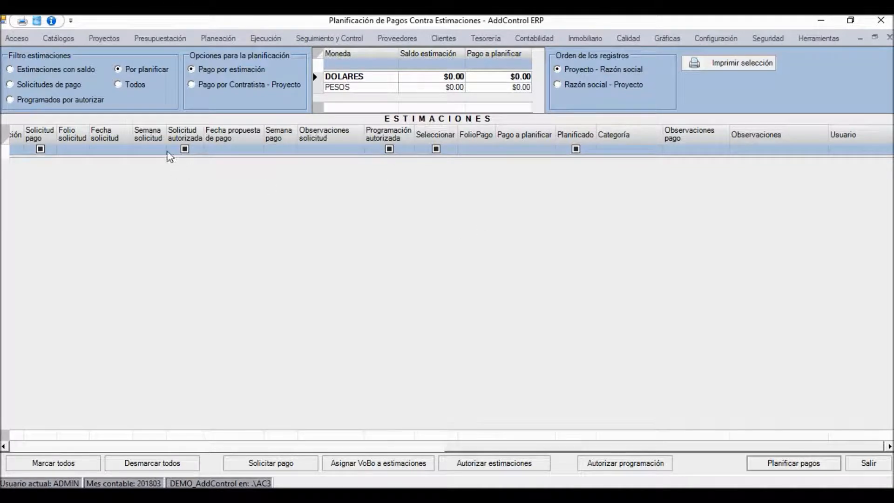
Step: Show all estimates with the Todos filter and sort them by date with the newest first
left_click(133, 83)
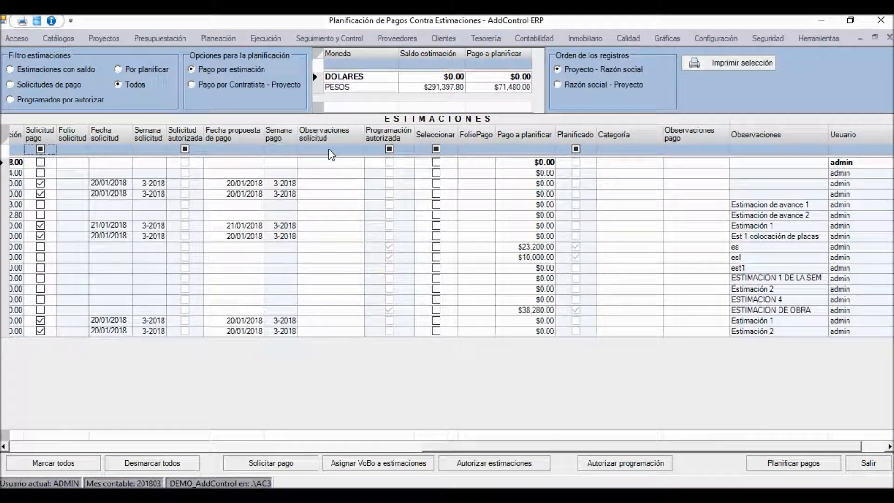
key("Left")
key("Left")
key("Left")
key("Left")
key("Left")
key("Left")
key("Left")
key("Left")
key("Left")
key("Left")
key("Left")
key("Left")
key("Left")
key("Left")
key("Left")
key("Left")
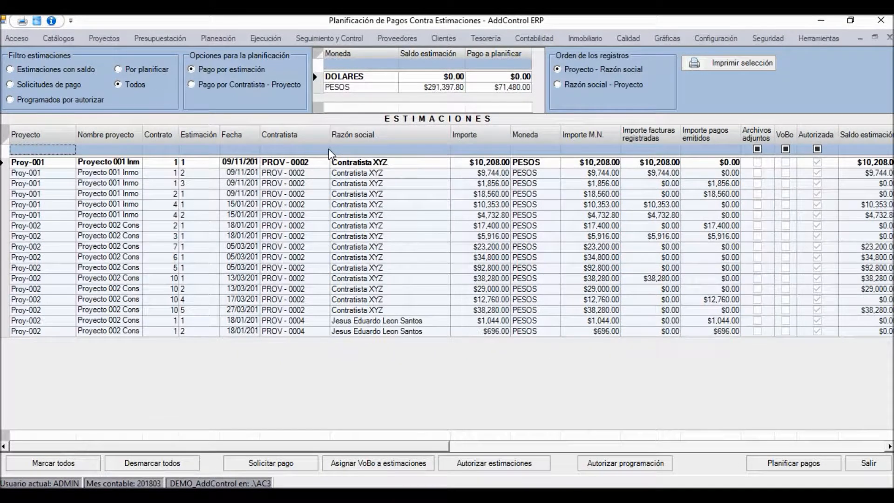
left_click(237, 132)
left_click(238, 132)
left_click(240, 163)
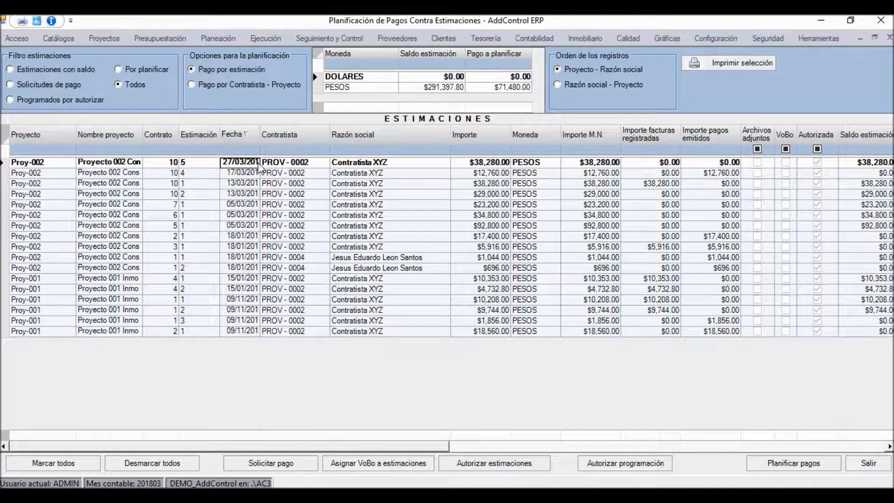
Step: Examine the row of contract 10's estimate 5, from its contract, date and amounts through to its observations and user
left_click(195, 163)
left_click(169, 163)
left_click(423, 169)
left_click(468, 168)
key("Tab")
key("Tab")
key("Tab")
key("Tab")
key("Tab")
key("Tab")
key("Tab")
key("Tab")
key("Tab")
key("Tab")
key("Tab")
key("Tab")
key("Tab")
key("Tab")
key("Tab")
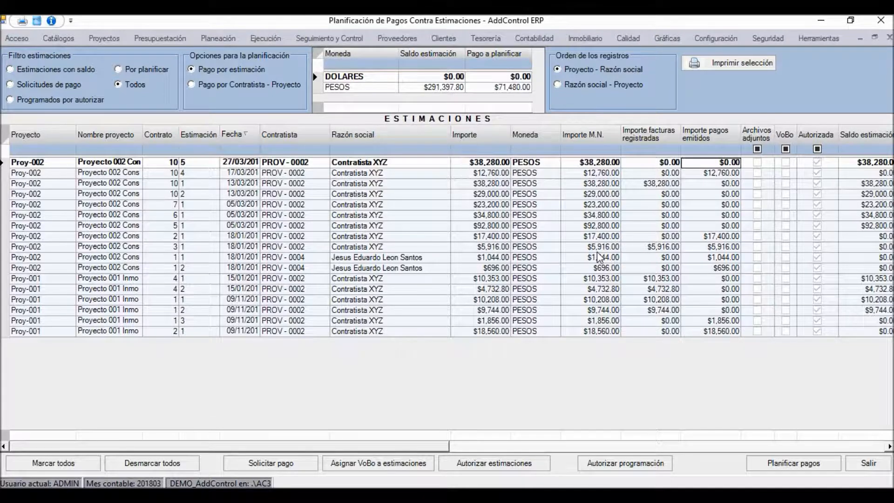
key("Tab")
key("Tab")
key("Tab")
key("Tab")
key("Tab")
key("Tab")
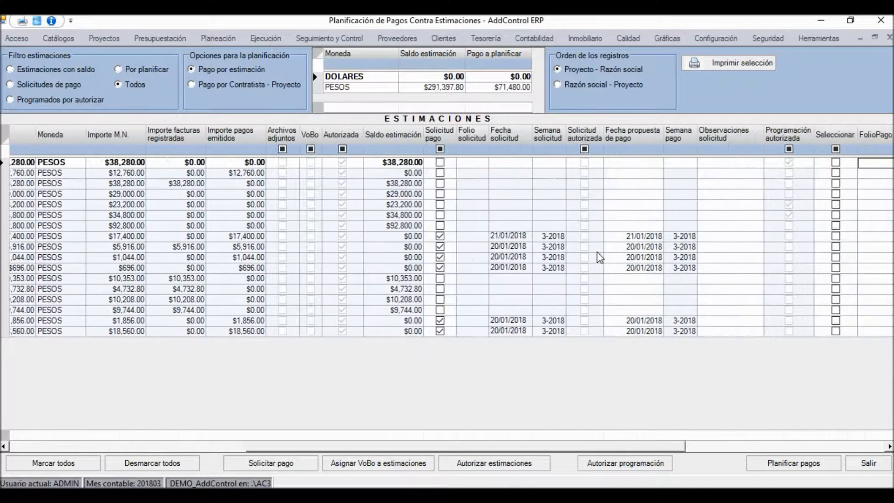
left_click(299, 166)
key("Tab")
key("Tab")
key("Tab")
key("Tab")
key("Tab")
key("Tab")
key("Tab")
key("Tab")
key("Tab")
key("Tab")
key("Tab")
key("Tab")
key("Tab")
key("Tab")
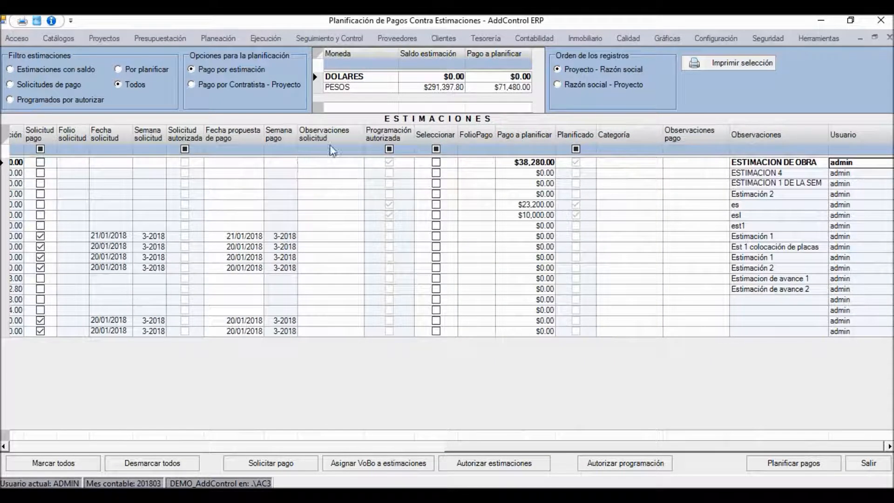
Step: Check the amount to plan and the Planificado status of estimate 5
left_click(518, 163)
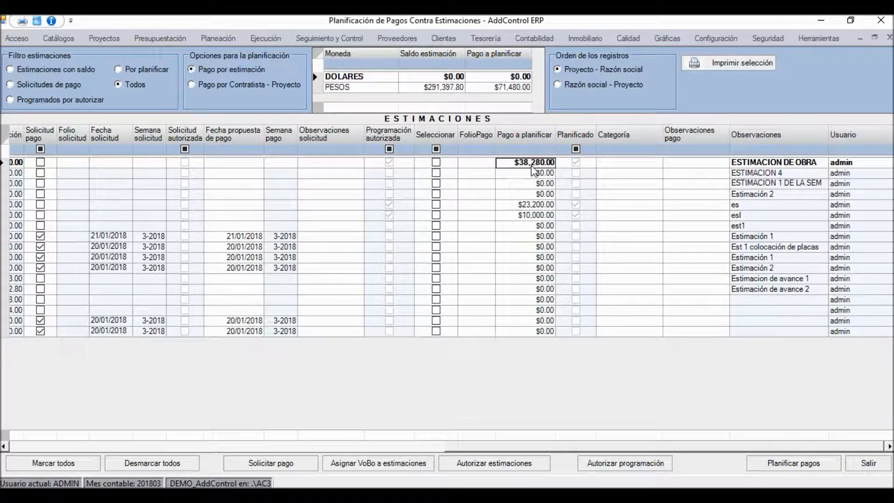
left_click(578, 165)
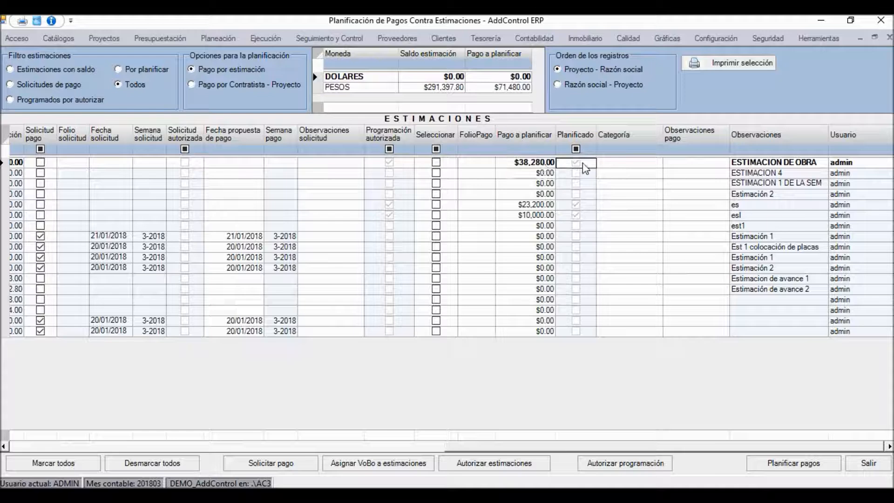
left_click(529, 164)
left_click(491, 165)
left_click(286, 165)
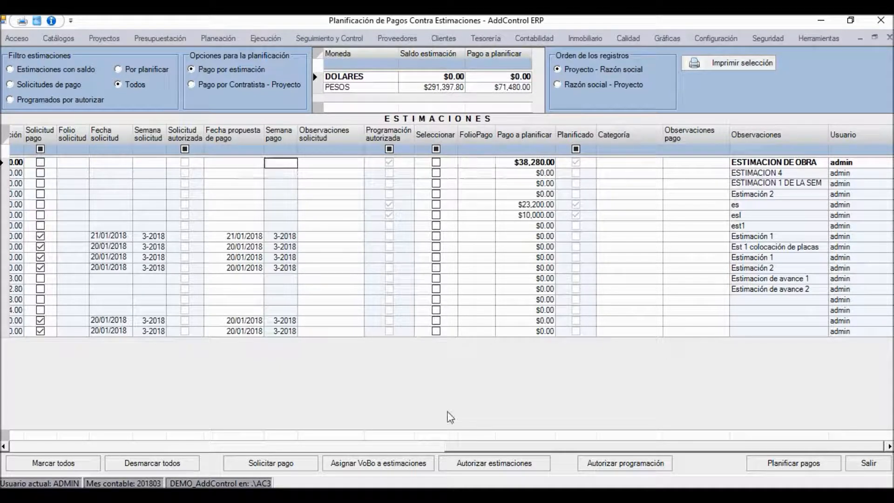
Step: Review estimate 5's contractor, currency, amount, registered invoices, issued payments and remaining payment columns once more
left_click(313, 448)
left_click(313, 448)
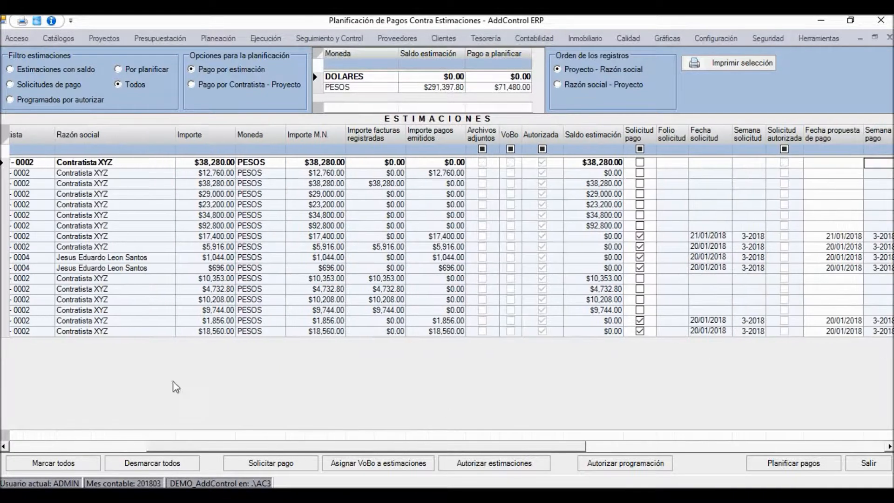
left_click(255, 167)
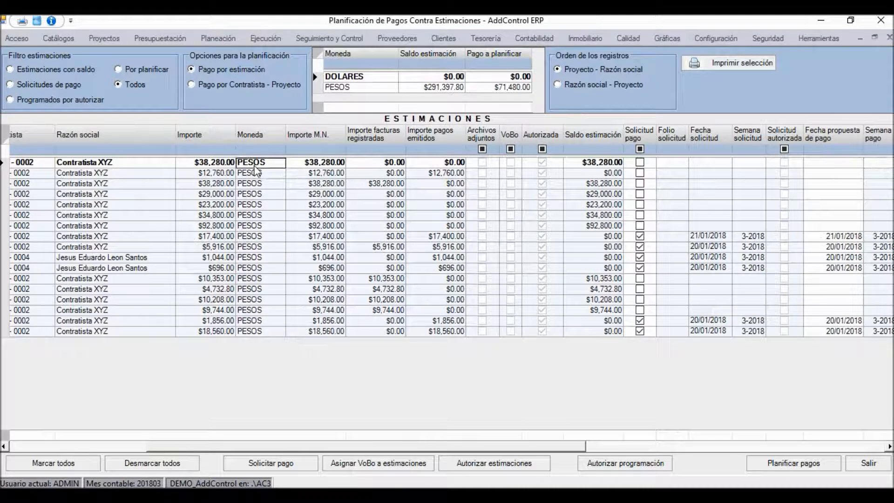
key("Tab")
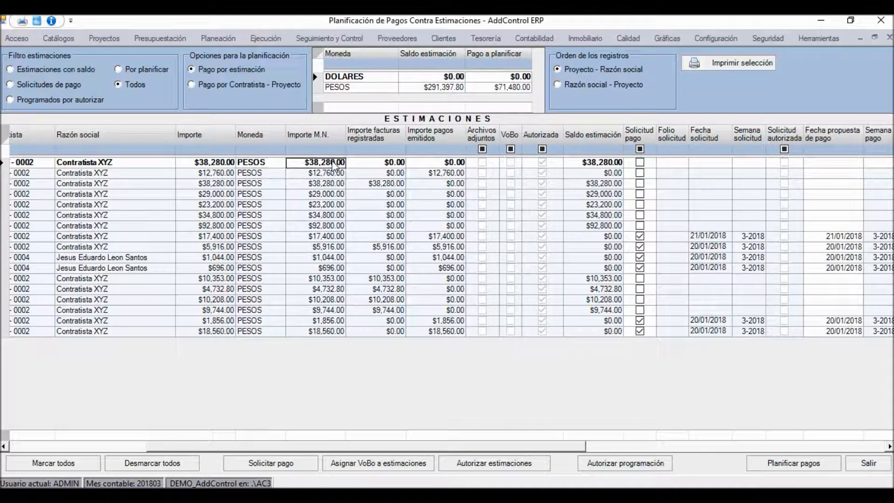
left_click(227, 166)
key("shift+Tab")
key("shift+Tab")
key("shift+Tab")
key("shift+Tab")
key("shift+Tab")
key("shift+Tab")
key("shift+Tab")
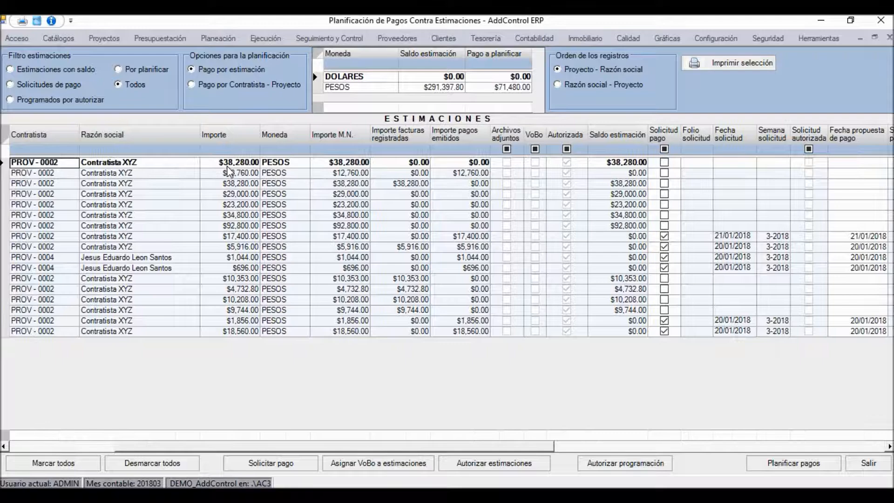
left_click(227, 166)
left_click(269, 162)
key("Tab")
key("Tab")
key("Tab")
key("Tab")
key("Tab")
key("Tab")
key("Tab")
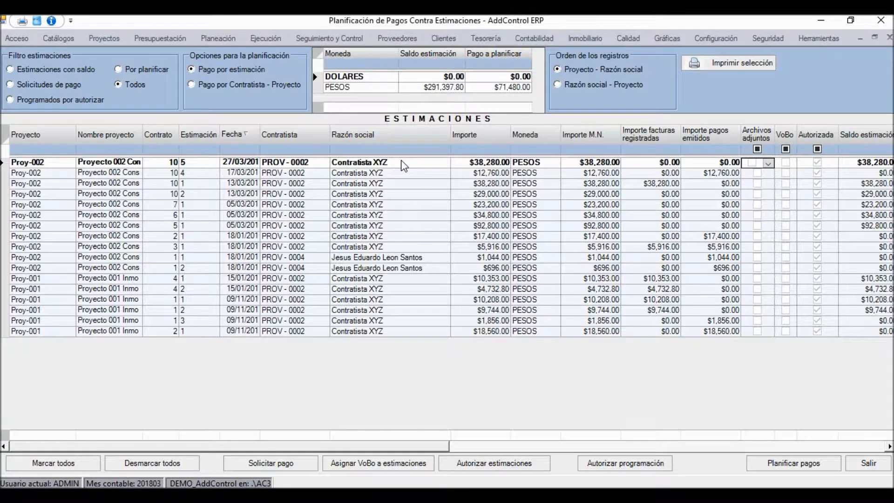
key("Tab")
key("Tab")
key("Tab")
key("Tab")
key("Tab")
key("Tab")
key("Tab")
key("Tab")
key("Tab")
key("Tab")
key("Tab")
key("Tab")
key("Tab")
key("Tab")
key("Tab")
key("Tab")
key("Tab")
key("shift+Tab")
key("shift+Tab")
key("shift+Tab")
key("shift+Tab")
key("shift+Tab")
key("shift+Tab")
key("shift+Tab")
key("shift+Tab")
key("shift+Tab")
key("shift+Tab")
key("shift+Tab")
key("shift+Tab")
key("shift+Tab")
key("shift+Tab")
key("shift+Tab")
key("shift+Tab")
key("shift+Tab")
key("shift+Tab")
key("shift+Tab")
key("Tab")
key("Tab")
key("Tab")
key("Tab")
key("Tab")
key("Tab")
key("Tab")
key("Tab")
key("Tab")
key("Tab")
key("Tab")
key("Tab")
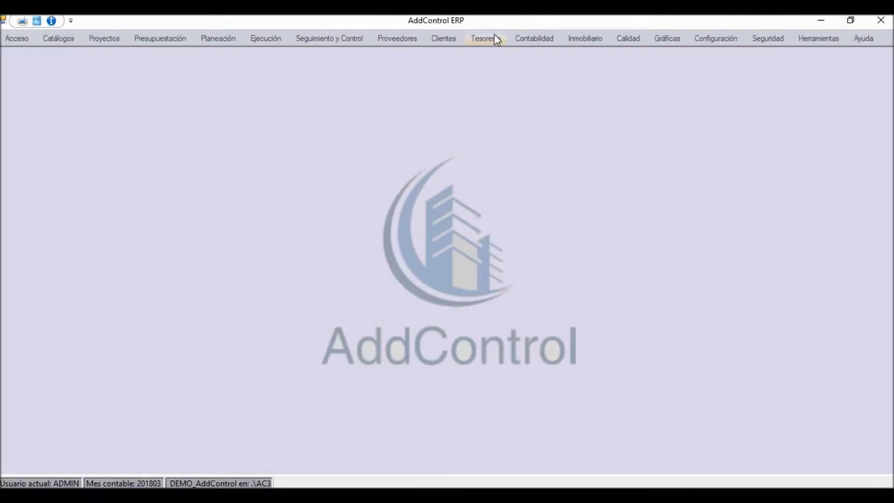
Step: Open the treasury's Autorización y Emisión de Pagos in a maximized window and filter the payments by Por emitir
left_click(486, 37)
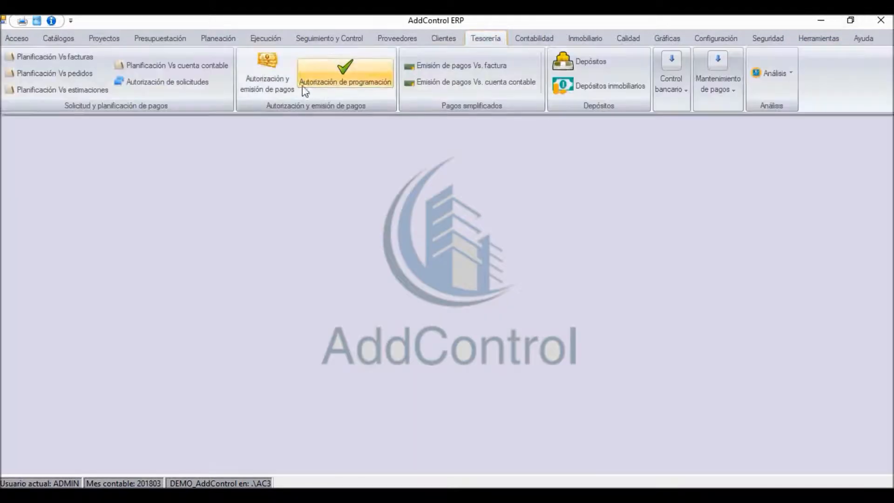
left_click(258, 79)
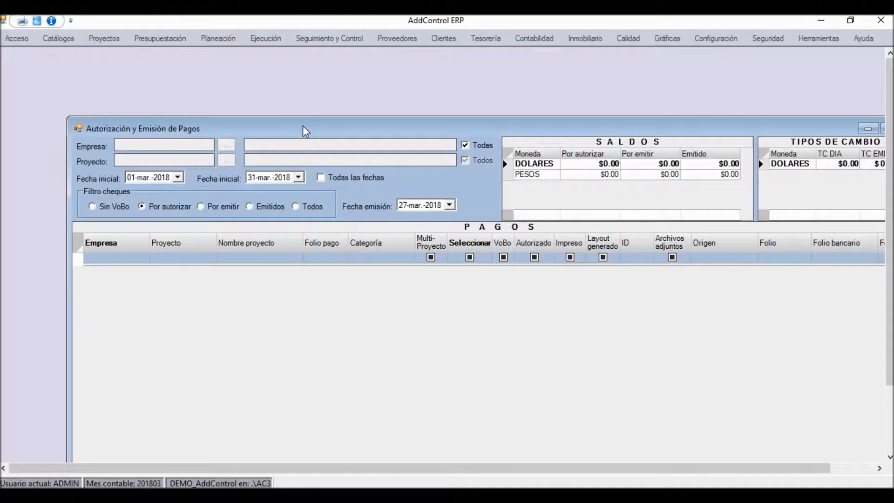
double_click(303, 125)
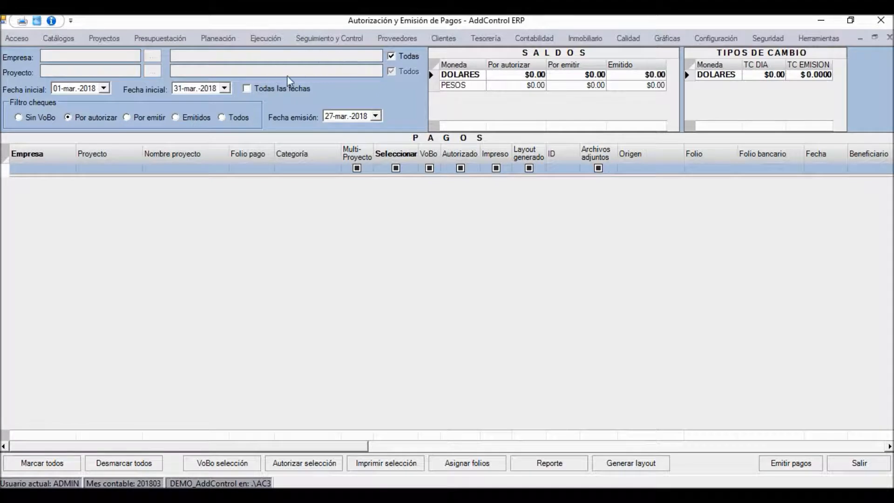
left_click(150, 116)
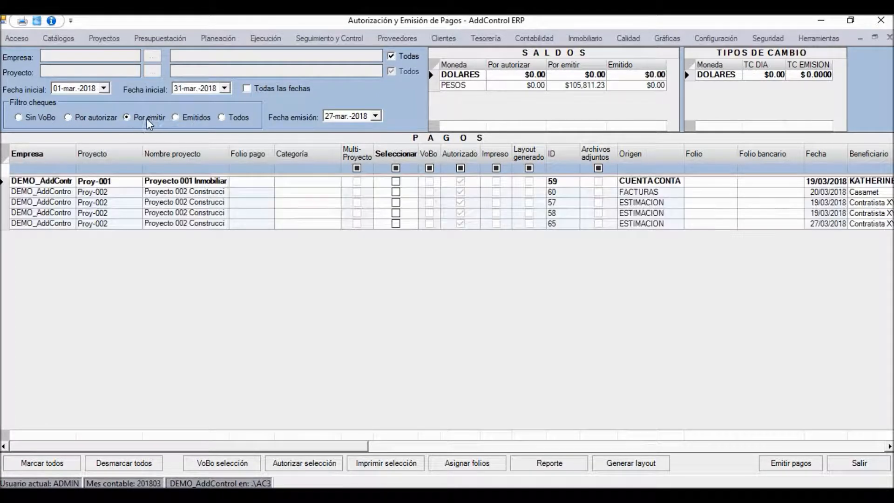
Step: Look through the payments pending issue and compare their Origen column entries
key("Down")
key("Down")
key("Down")
key("Down")
key("Up")
key("Up")
key("Up")
key("Up")
key("Right")
key("Right")
key("Right")
key("Right")
key("Right")
key("Right")
key("Right")
key("Right")
key("Right")
key("Right")
key("Right")
left_click(655, 195)
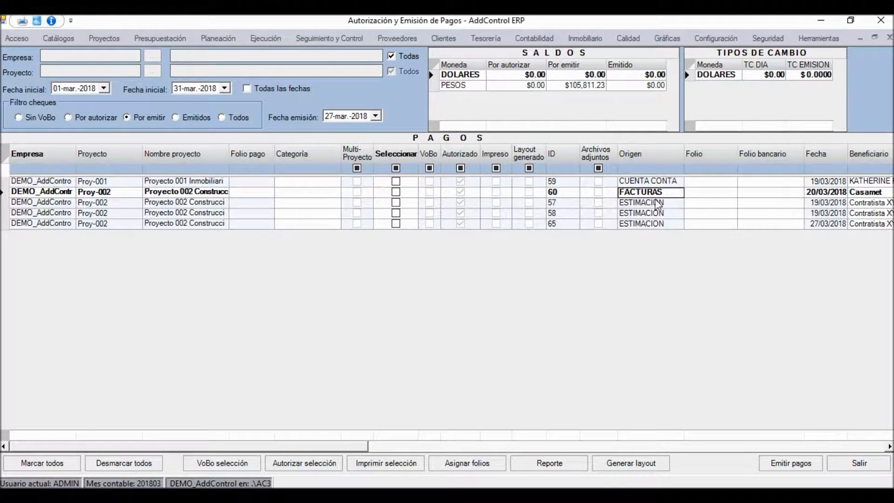
left_click(656, 204)
Step: Find estimate 5's payment in the last row and check its date, beneficiary and amount
key("Down")
key("Down")
key("Right")
key("Right")
key("Right")
key("Right")
key("Right")
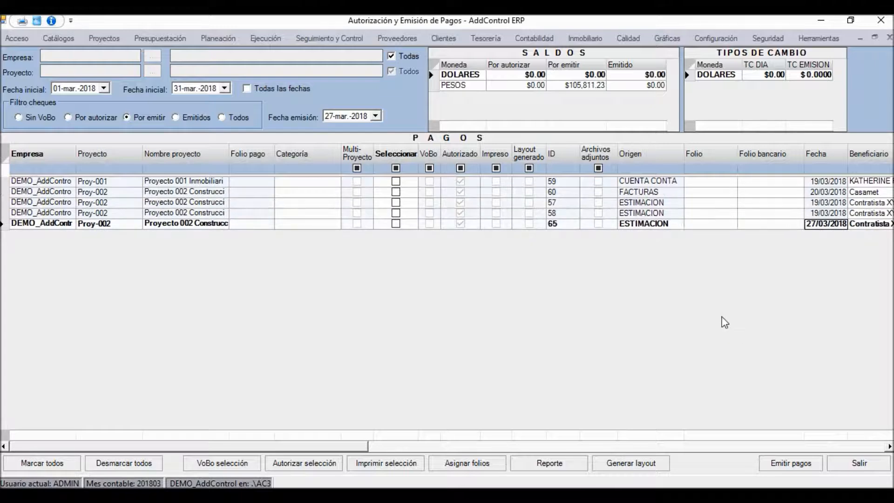
key("Right")
key("Right")
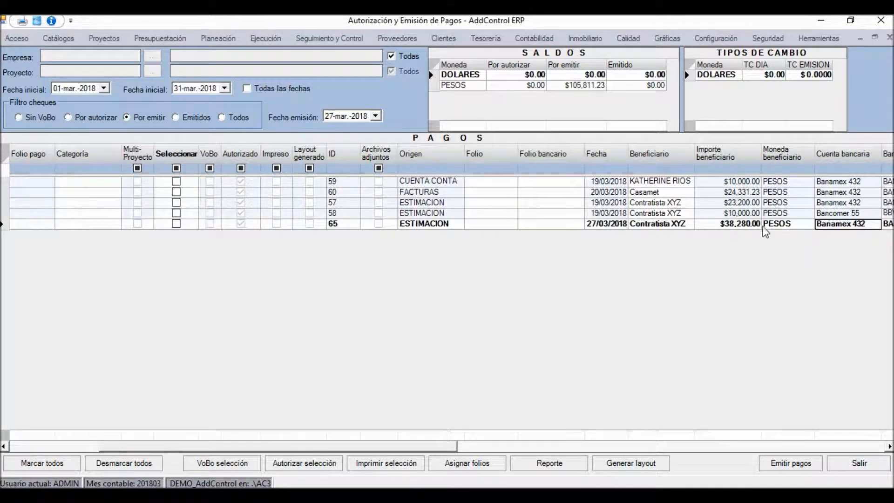
left_click(730, 225)
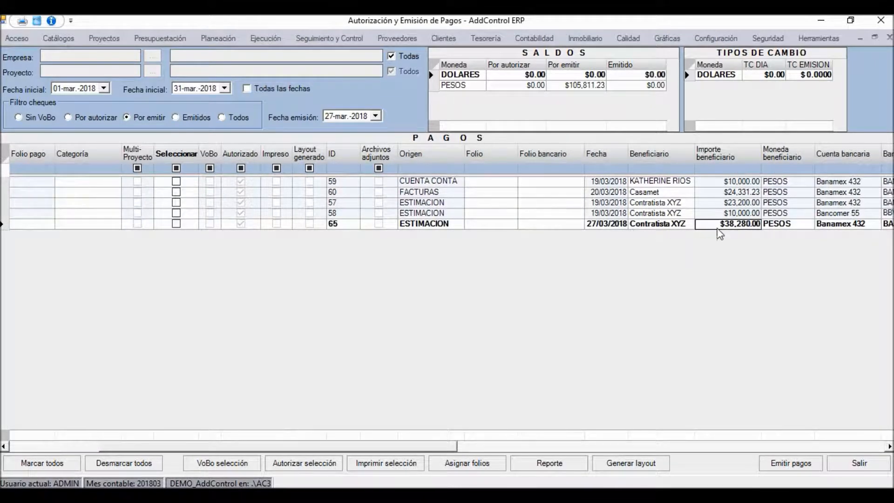
left_click(673, 225)
Step: Review the payment detail of estimate 5's payment, including its document folio, total and attachments, and close it
double_click(449, 227)
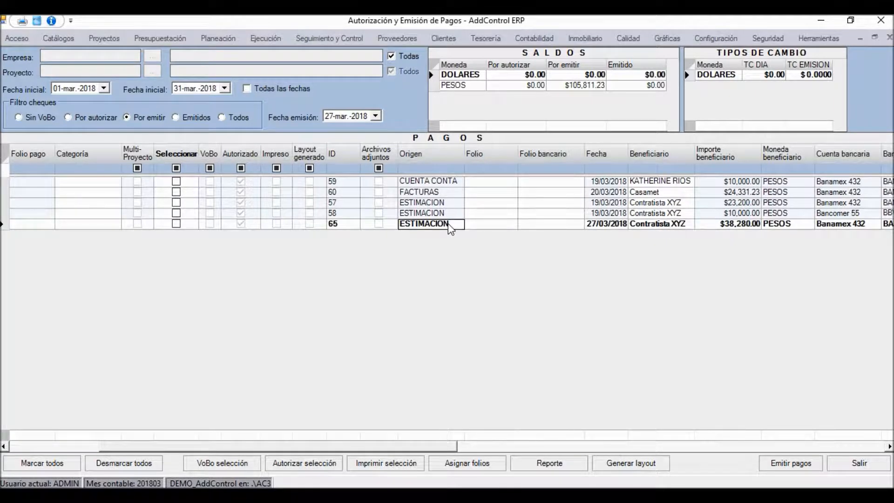
left_click_drag(417, 189, 405, 267)
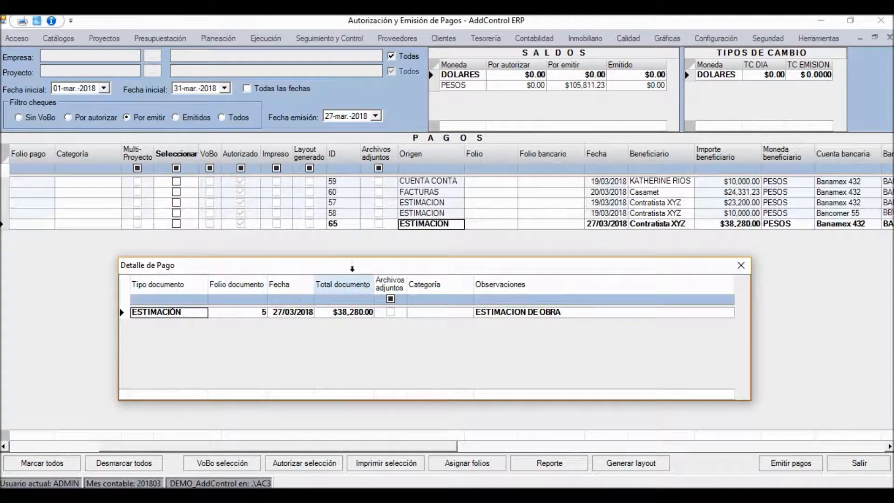
left_click(243, 314)
left_click(337, 316)
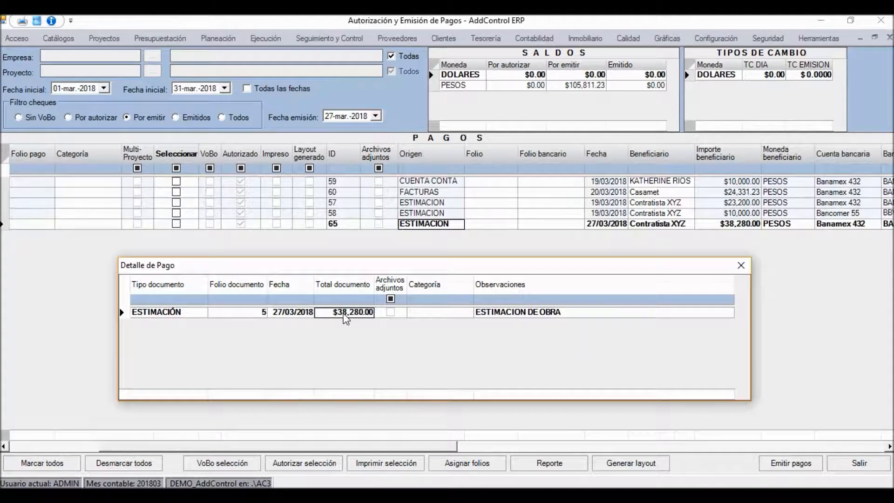
left_click(401, 310)
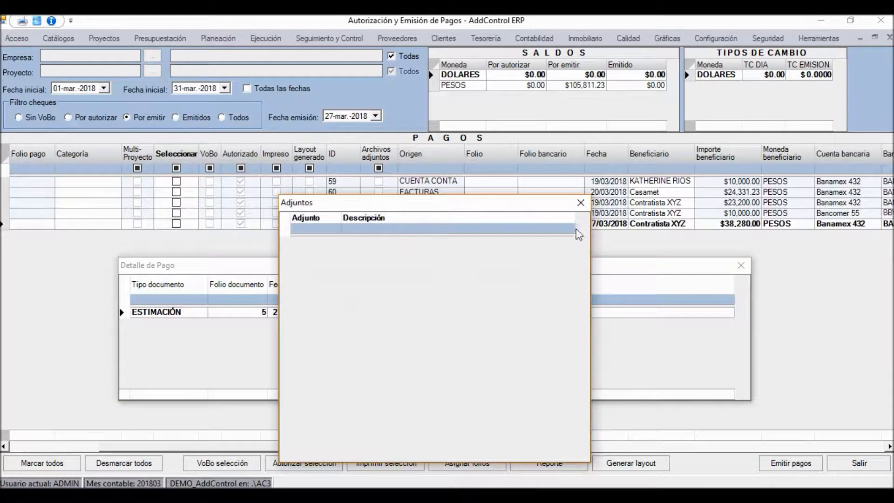
left_click(580, 203)
left_click(740, 264)
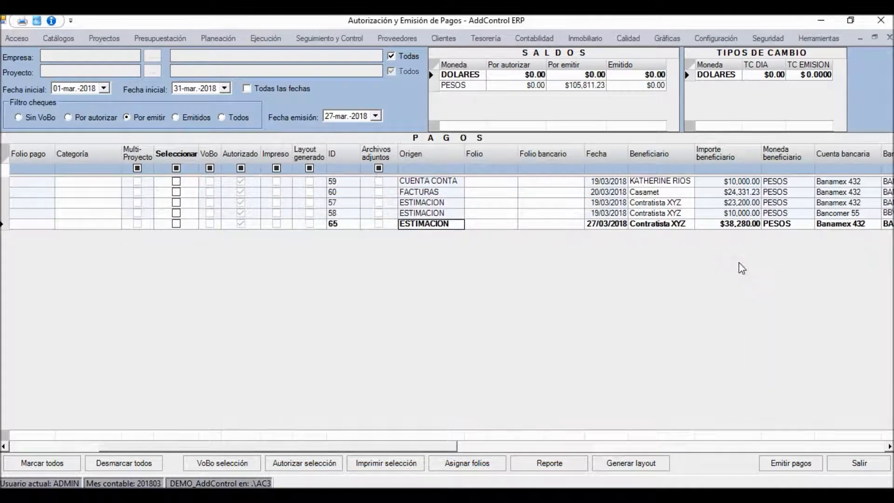
Step: Examine estimate 5's payment row from its date and beneficiary through to the bank account and deposit columns
left_click(615, 226)
key("Tab")
key("Tab")
key("Tab")
key("Tab")
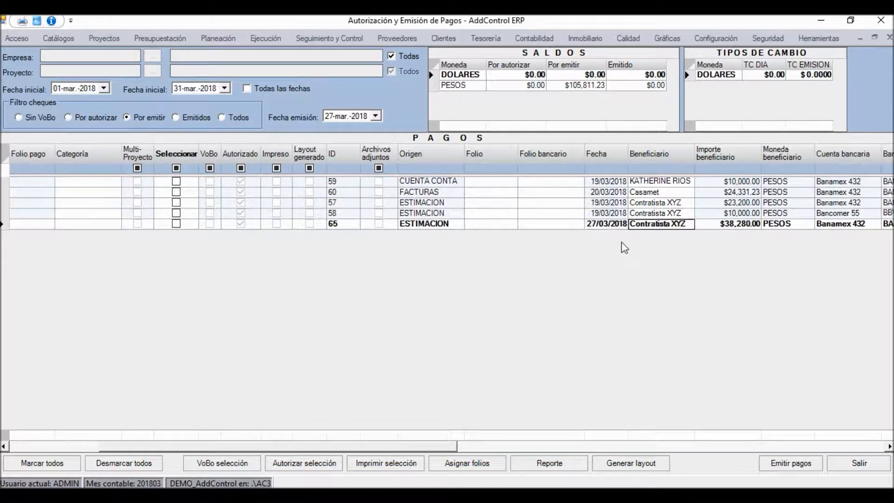
key("Tab")
key("Tab")
key("Tab")
key("Tab")
key("Tab")
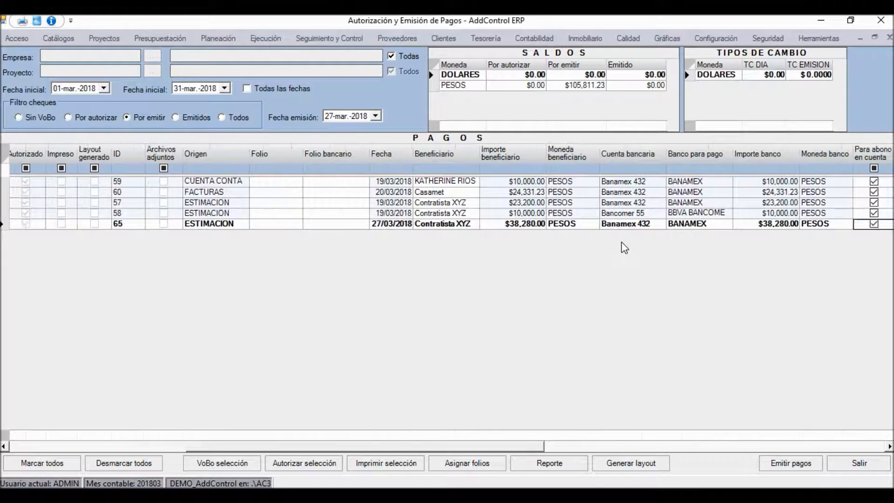
key("shift+Tab")
key("Right")
key("Left")
key("Left")
key("Left")
key("Left")
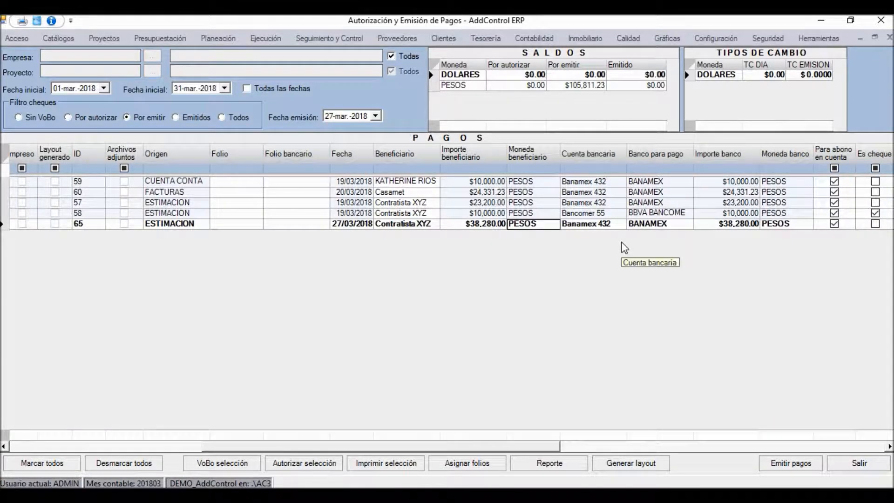
Step: Check the payment's bank, amount, Es cheque, Emitido and Entregado columns, returning to its currency and bank account
key("Right")
key("Right")
key("Right")
key("Right")
key("Right")
key("Right")
key("Right")
key("Right")
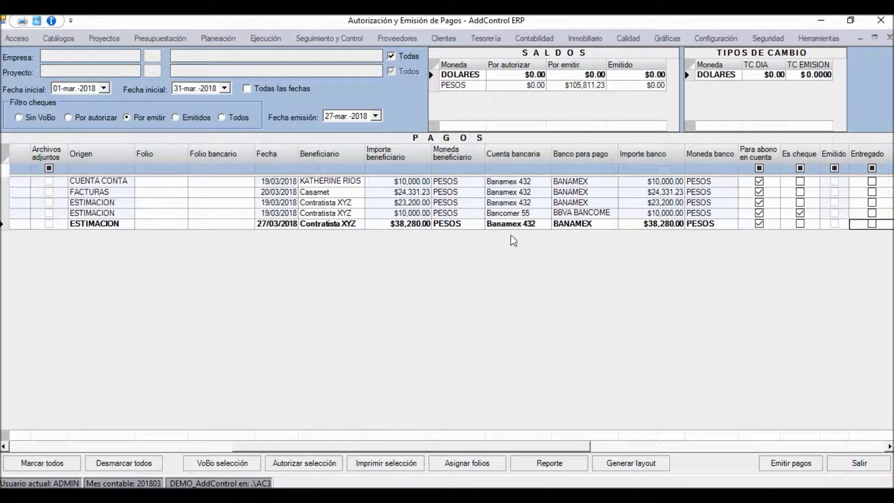
left_click(476, 226)
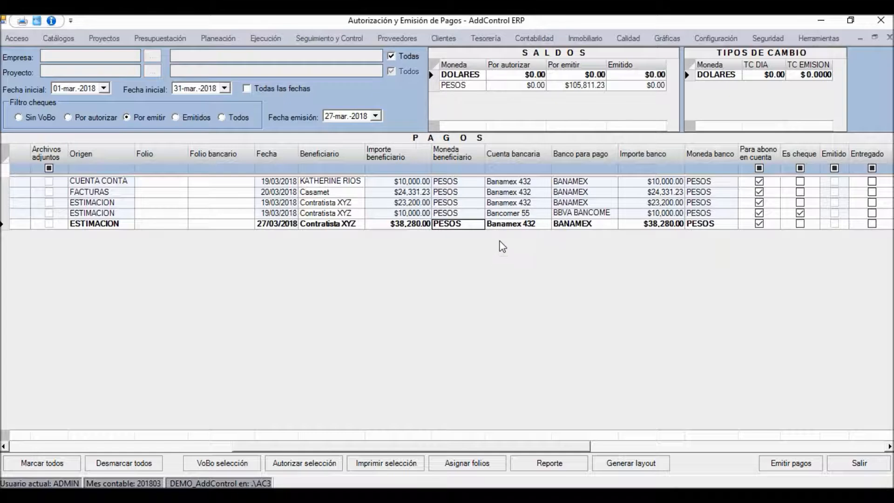
left_click(504, 226)
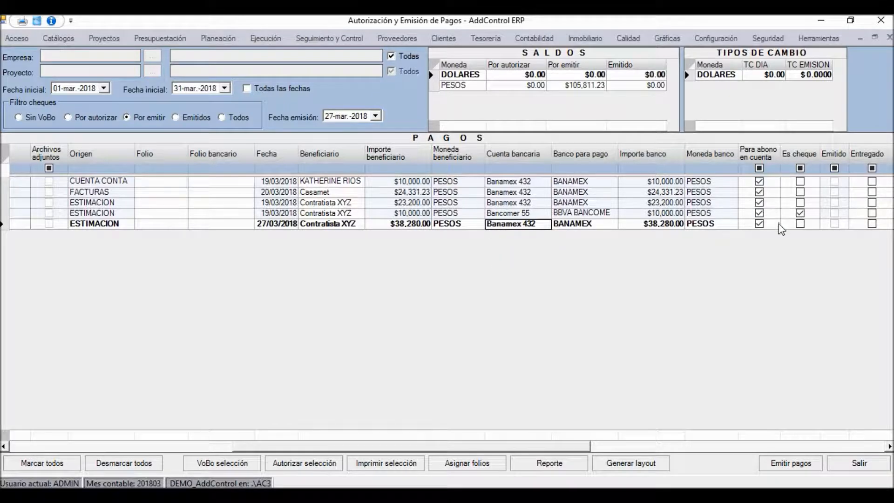
Step: Mark estimate 5's payment as Es cheque and change its payment account to Bancomer 55
left_click(799, 223)
left_click(682, 225)
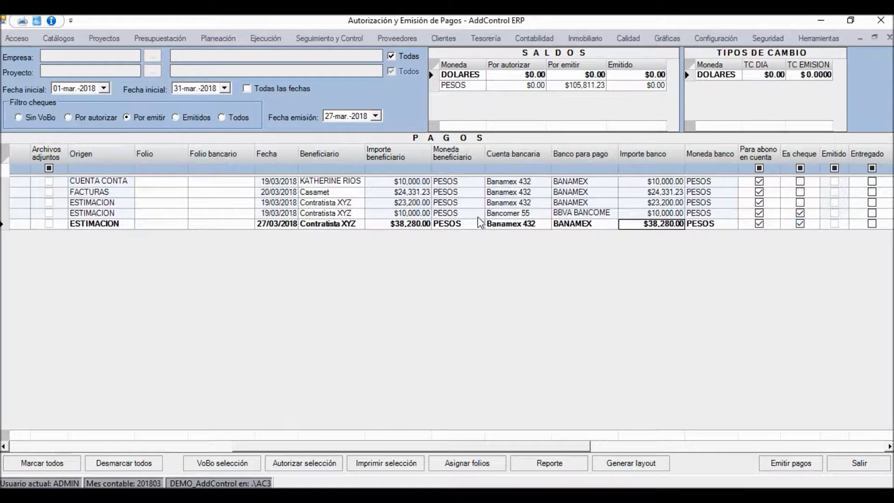
right_click(489, 227)
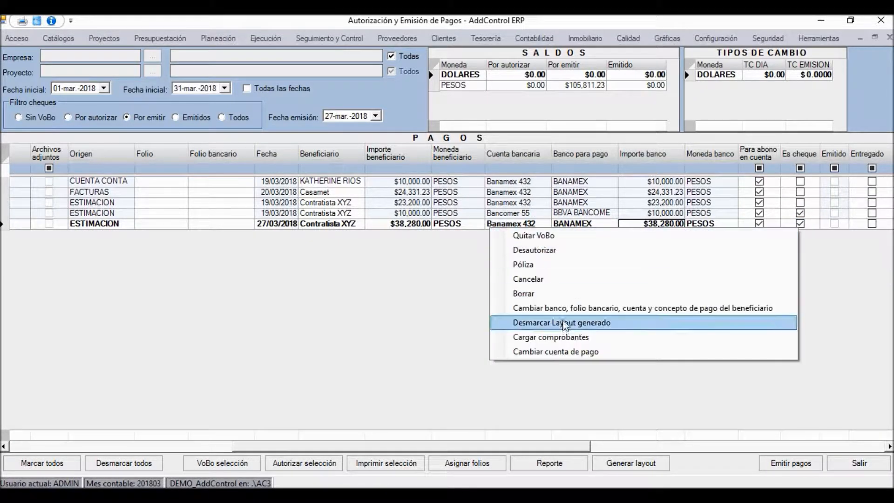
left_click(626, 351)
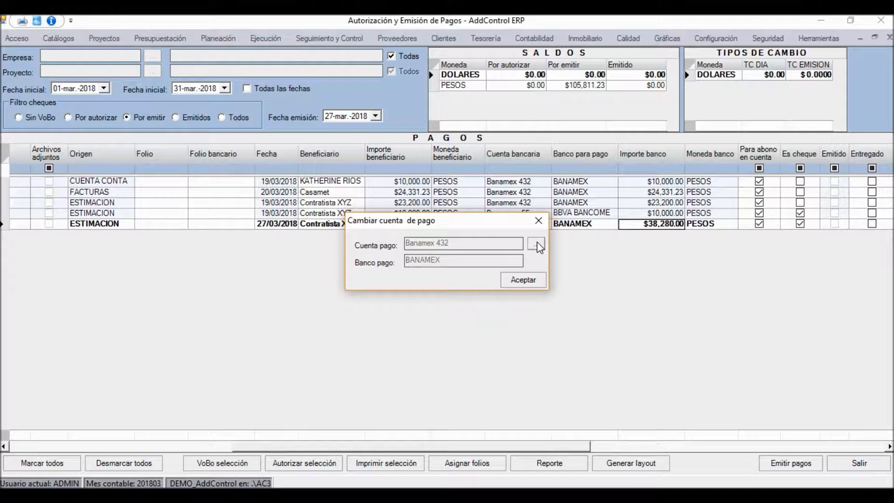
left_click(536, 244)
double_click(425, 219)
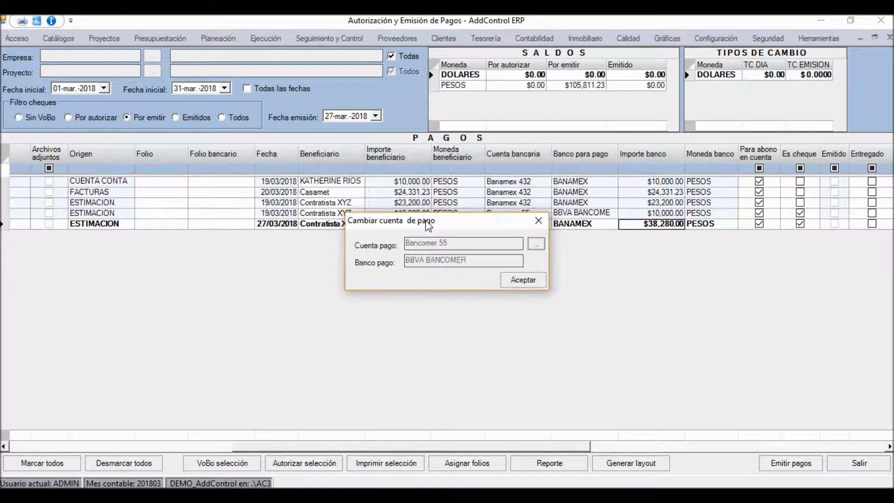
left_click(501, 280)
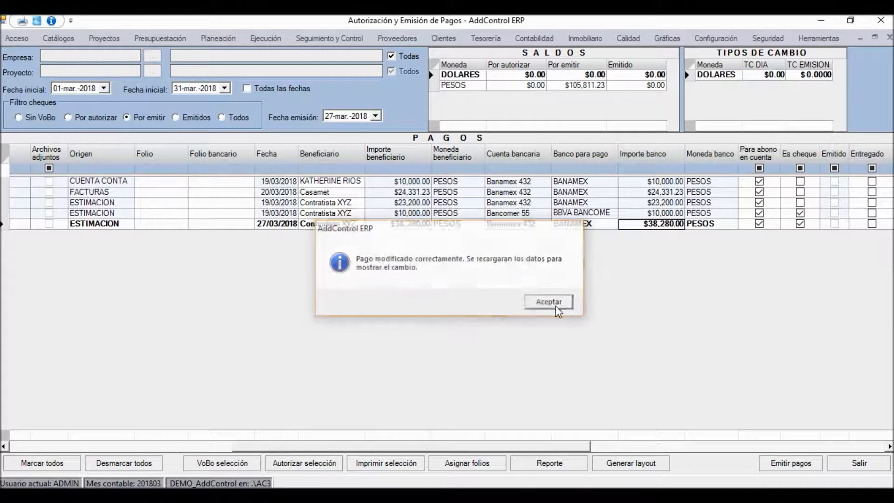
left_click(555, 303)
left_click(570, 225)
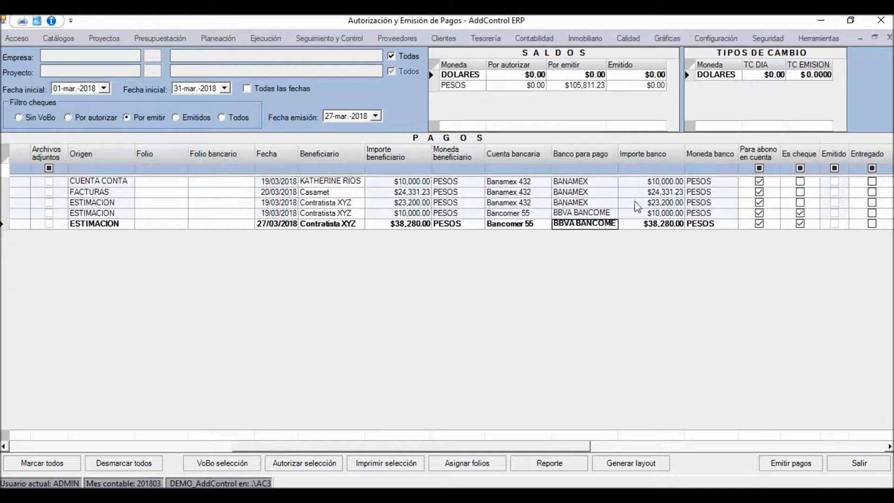
right_click(518, 228)
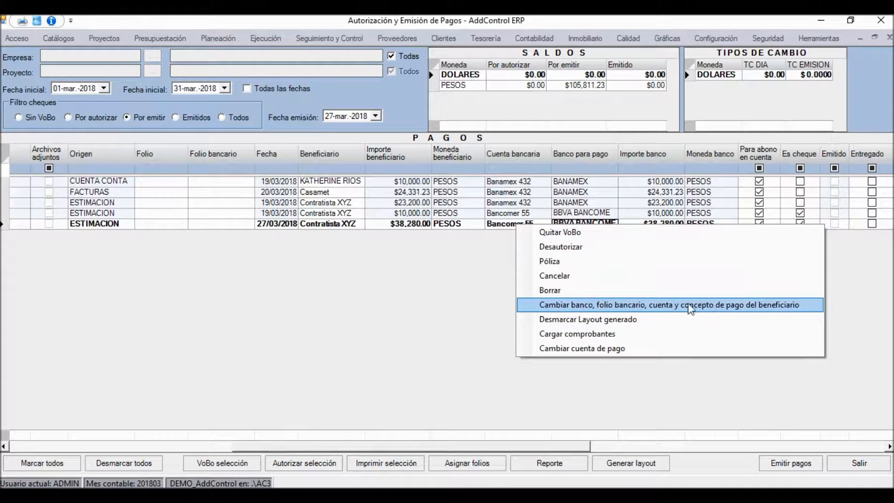
left_click(458, 228)
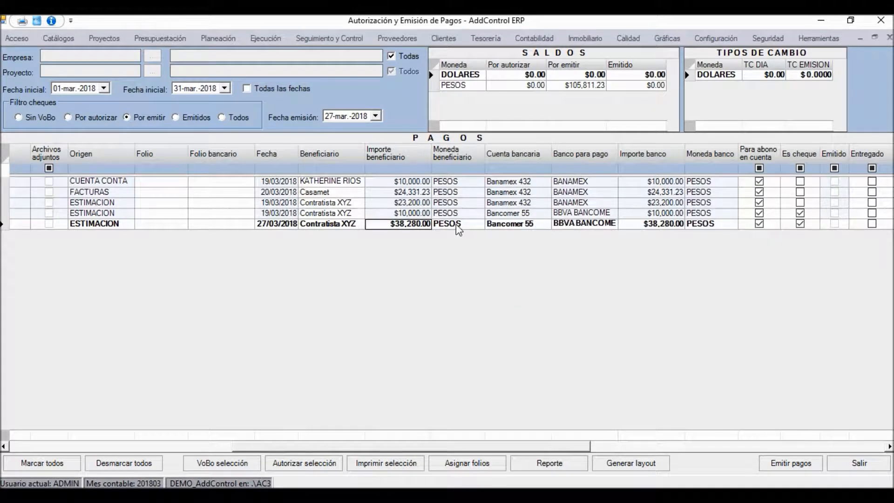
Step: Select estimate 5's payment for issue in the Seleccionar column
key("Left")
key("Left")
key("Left")
key("Left")
key("Left")
key("Left")
key("Left")
key("Left")
key("Left")
key("Left")
key("Left")
key("Left")
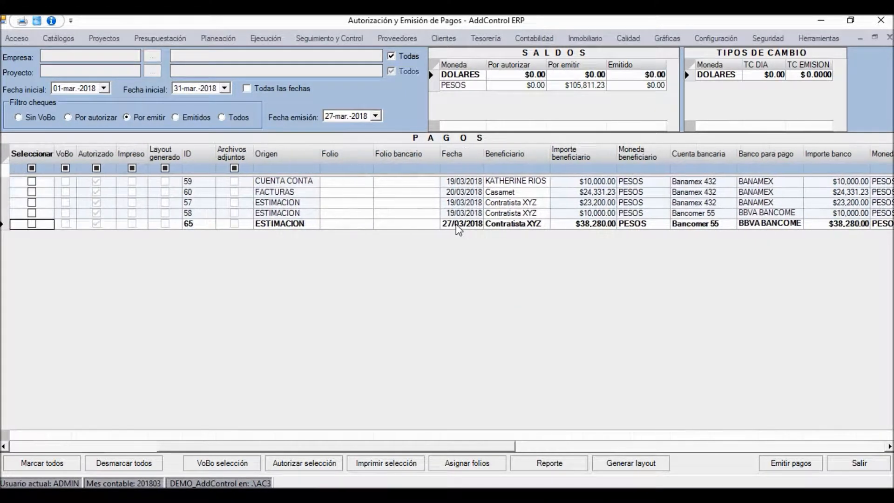
key("Right")
key("Right")
key("Right")
key("space")
Step: Review the selected payment against the other rows, from its authorization columns through to the beneficiary currency
key("Up")
key("Up")
key("Up")
key("Up")
key("Down")
key("Down")
key("Down")
key("Down")
key("Right")
key("Right")
key("Right")
key("Right")
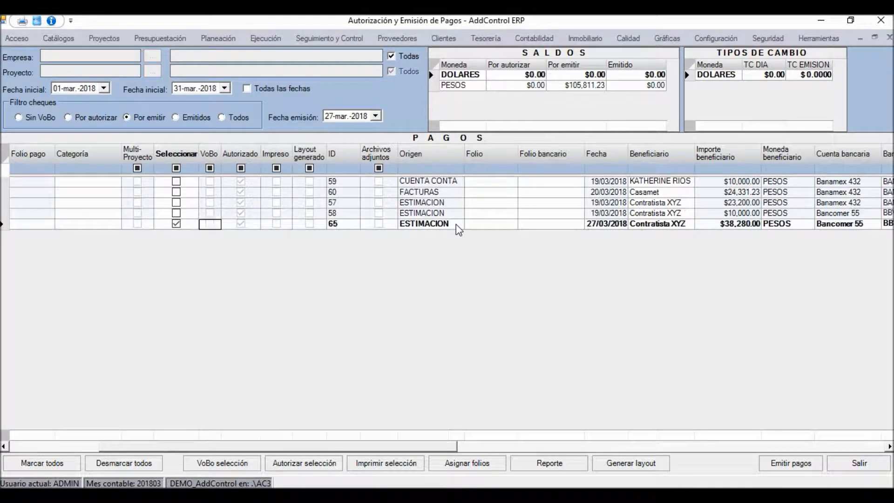
key("Right")
key("Right")
key("Right")
key("Right")
key("Right")
key("Right")
key("Right")
key("Right")
key("Right")
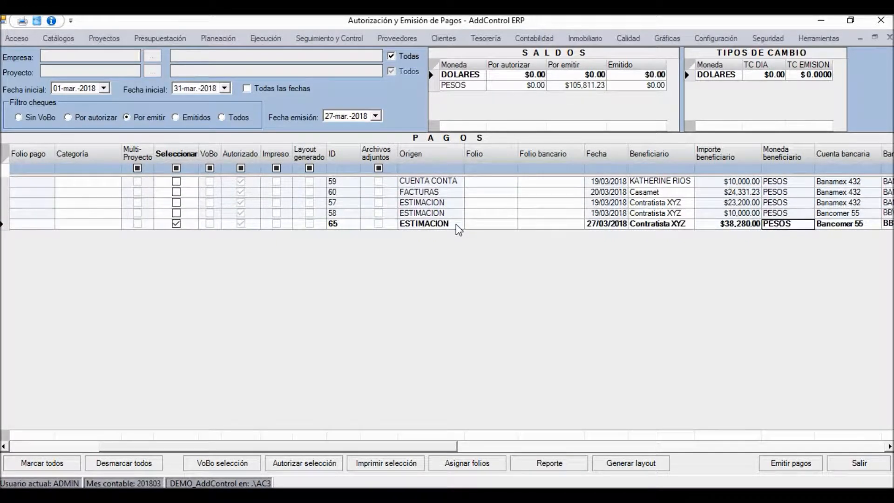
Step: Issue the selected payment and confirm the emission
left_click(789, 461)
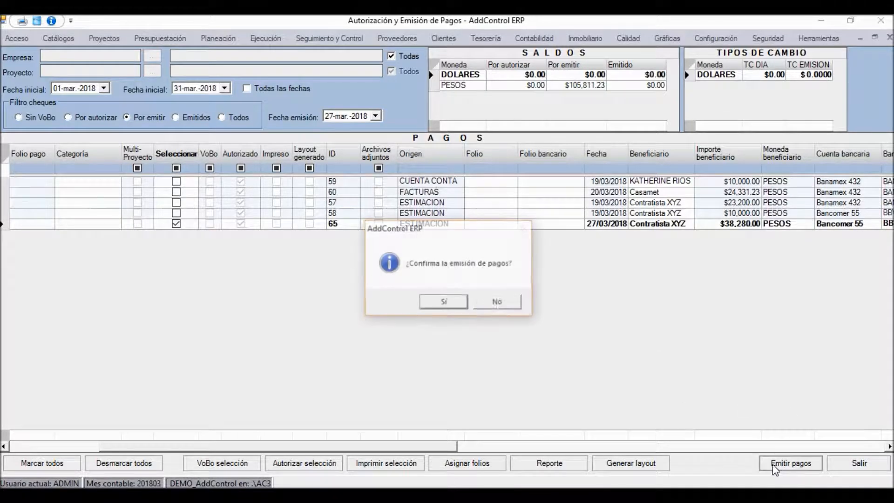
left_click(442, 310)
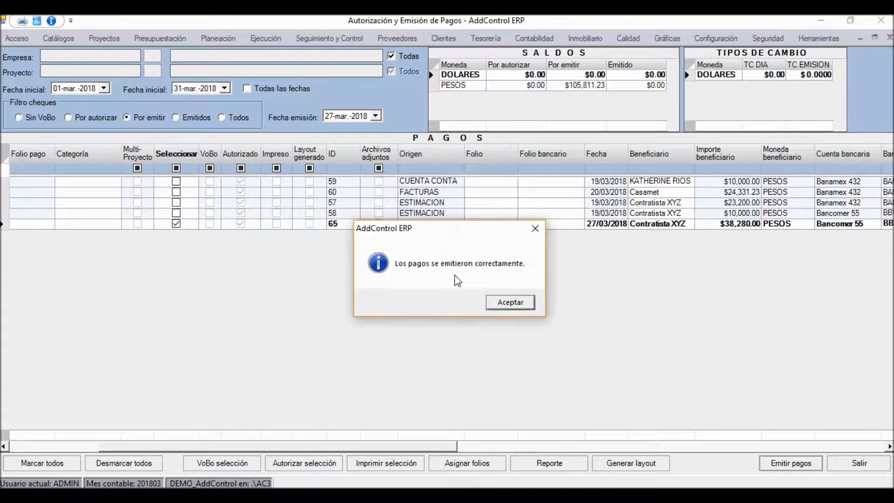
left_click(511, 303)
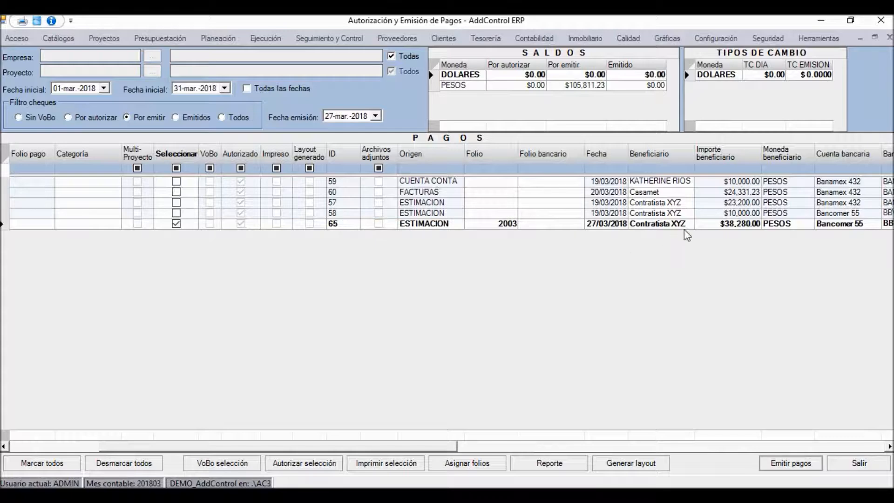
Step: Examine the issued payment's remaining columns, from its bank data and Emitido mark through to Resultado emisión
key("Right")
key("Right")
key("Right")
key("Right")
key("Right")
key("Right")
key("Right")
key("Right")
key("Right")
key("Right")
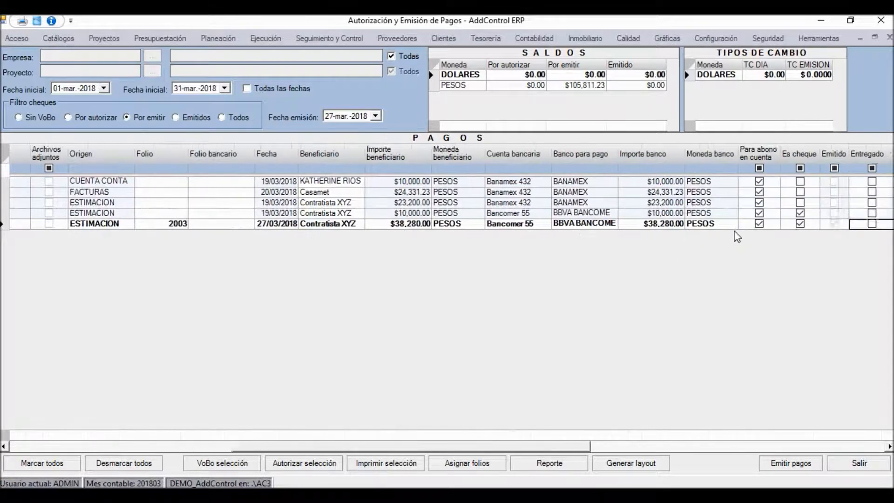
key("Right")
key("Right")
key("Right")
key("Right")
key("Right")
key("Right")
key("Right")
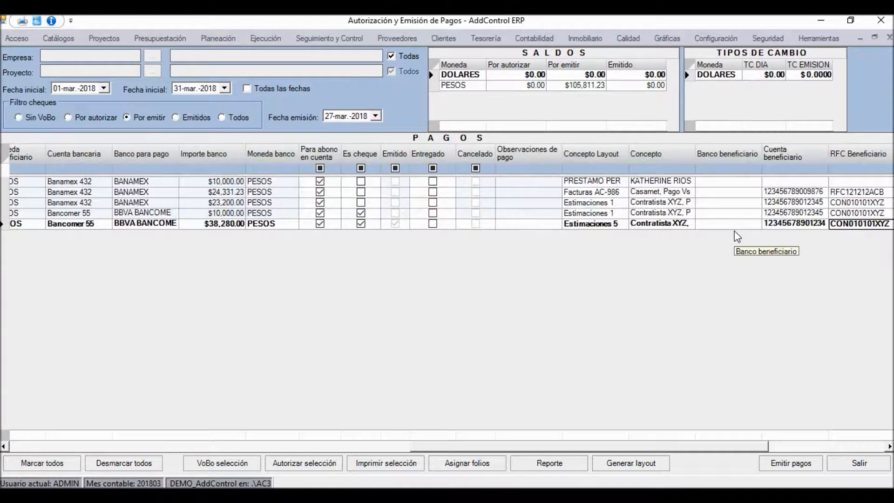
key("Right")
left_click(734, 229)
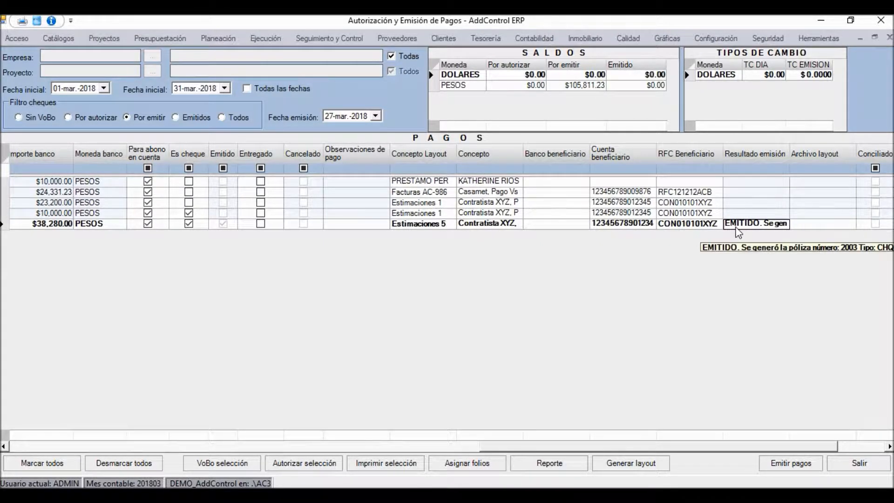
Step: Look over the actions for the issued payment, including Póliza, and close the Autorización y Emisión de Pagos window
right_click(738, 232)
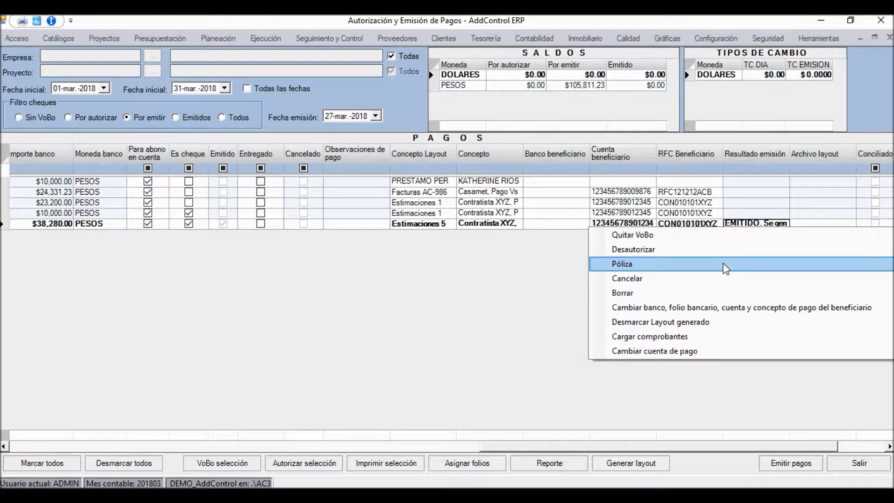
left_click(419, 315)
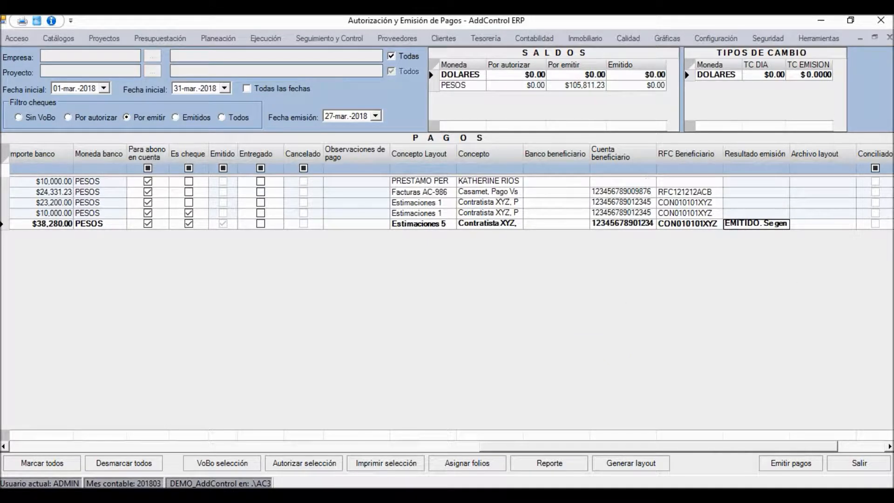
left_click(888, 38)
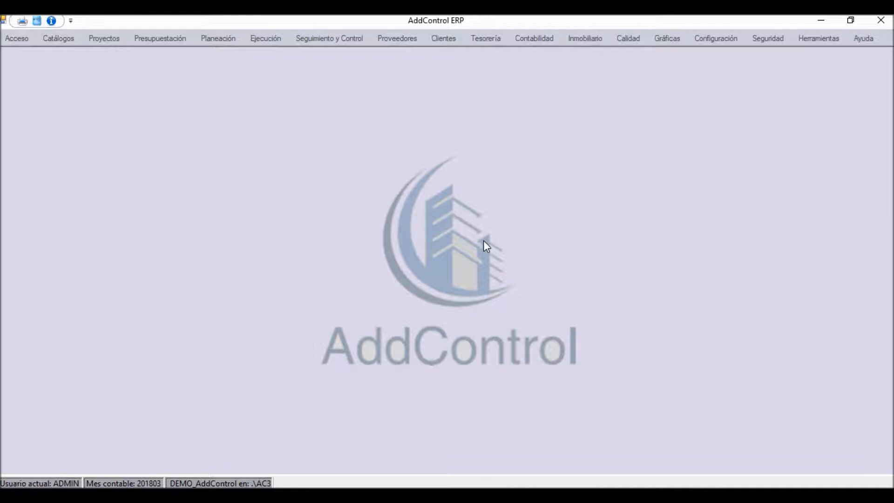
Step: Open the Facturas de Estimaciones form for suppliers and maximize its window
left_click(390, 41)
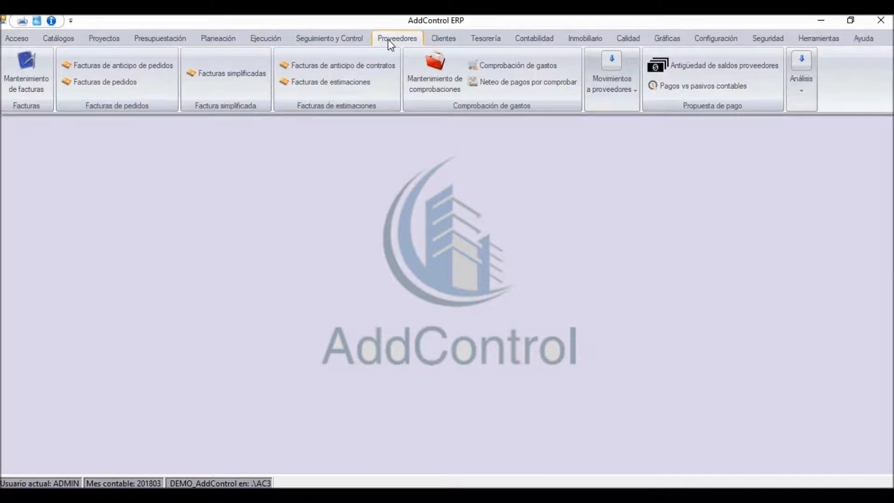
left_click(317, 87)
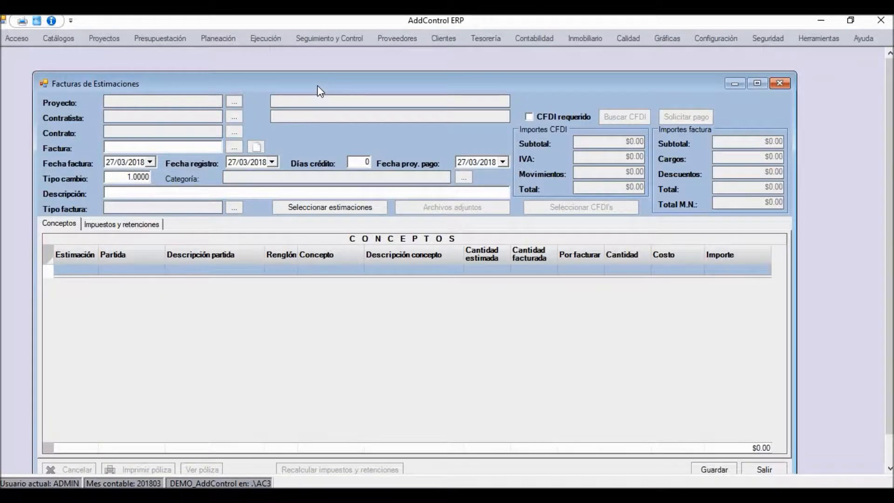
double_click(317, 84)
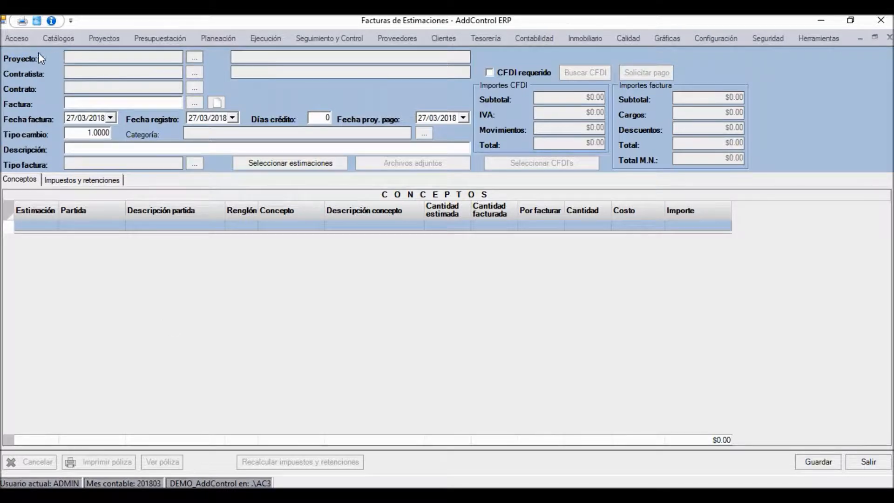
left_click(195, 87)
left_click(379, 163)
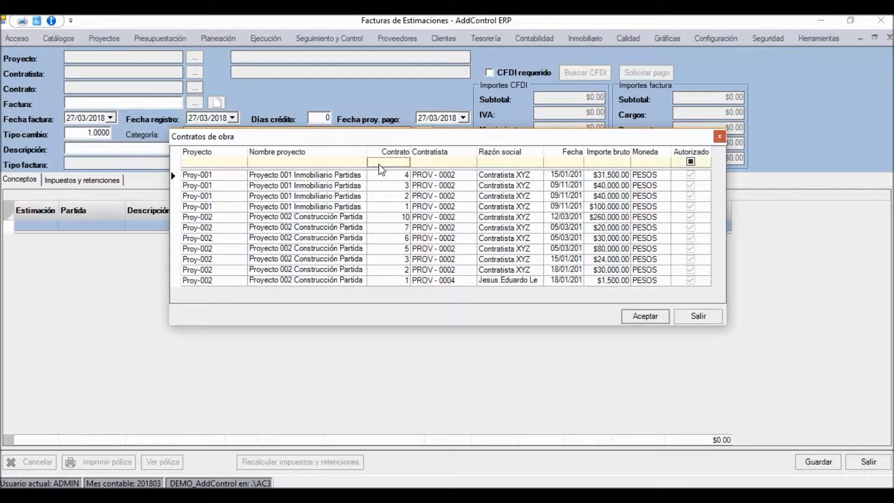
type("12")
key("BackSpace")
key("BackSpace")
left_click(699, 319)
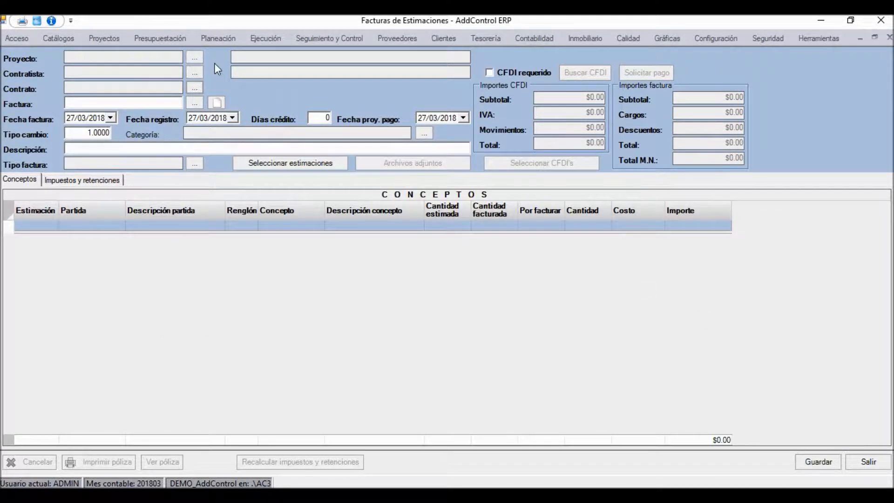
Step: Set the invoice's project to Proy-002, its contractor to PROV - 0002 Contratista XYZ and its contract to 10
left_click(198, 58)
double_click(317, 188)
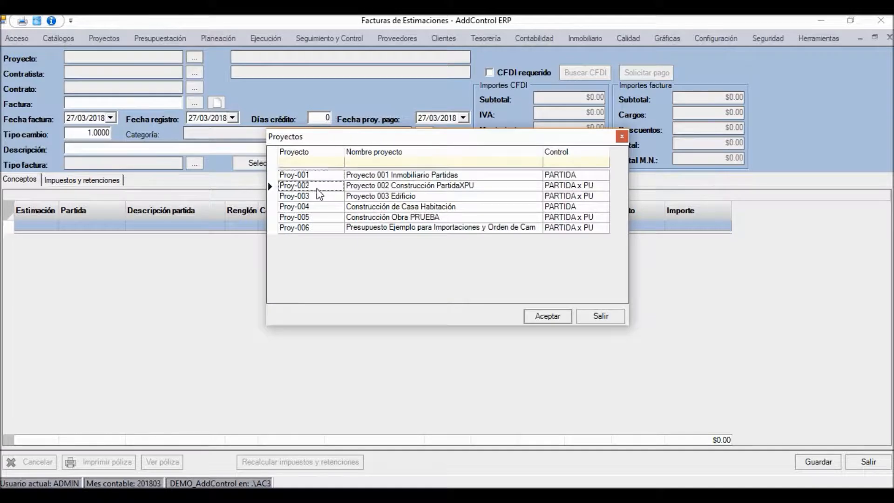
left_click(195, 76)
double_click(363, 178)
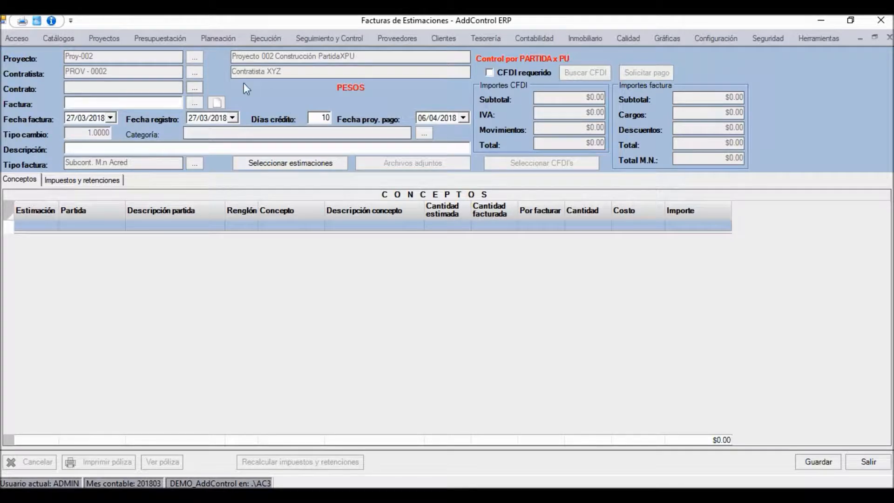
left_click(195, 88)
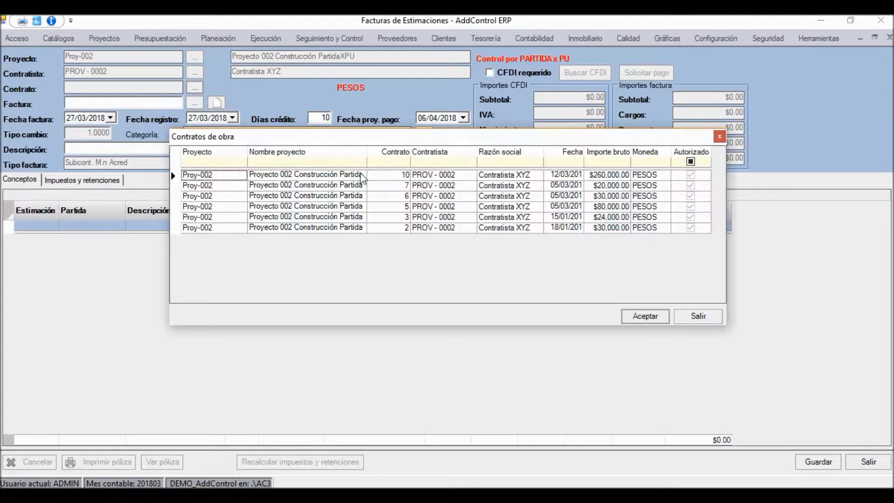
left_click(396, 179)
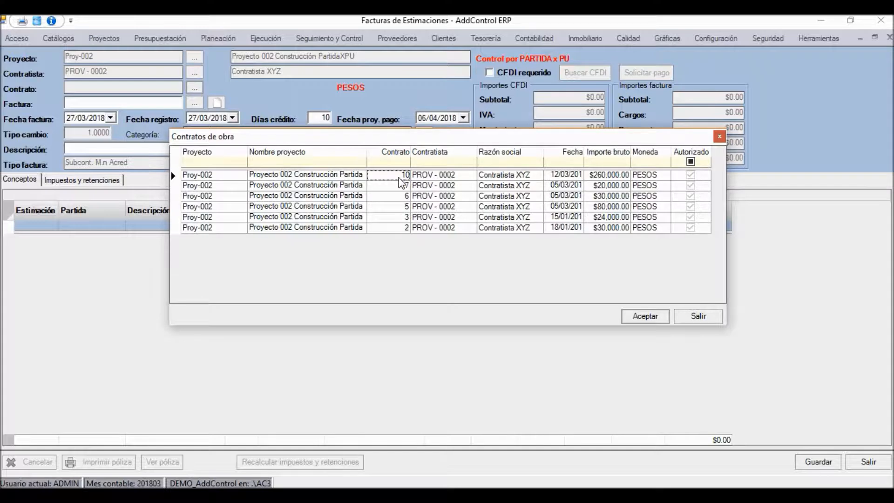
double_click(398, 177)
Step: Enter E-999 as the invoice number and ESTIMACION 5 as its description
left_click(160, 103)
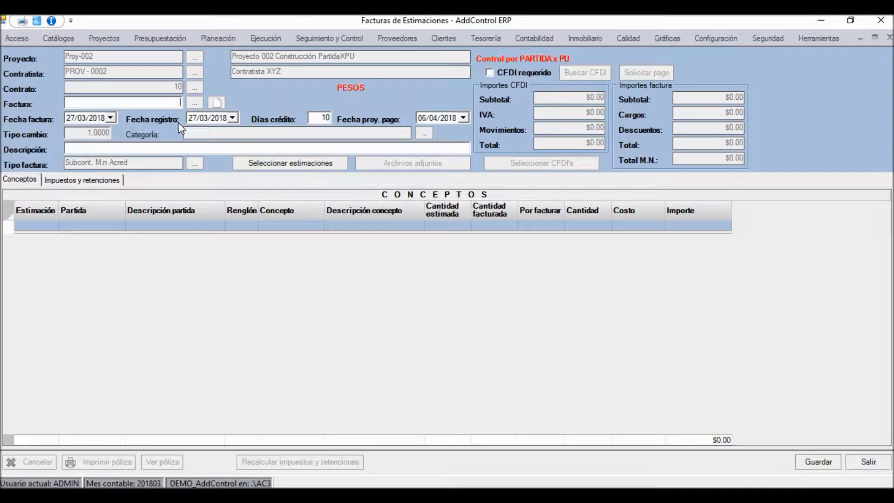
type("E ")
type("999")
type("ESTIMACION 5")
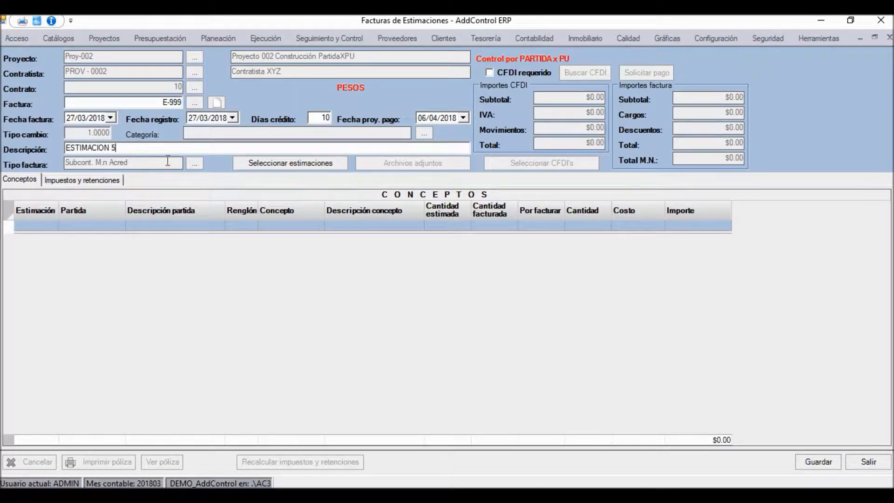
Step: Add estimate 5, dated 27/03/2018, to the invoice
left_click(286, 166)
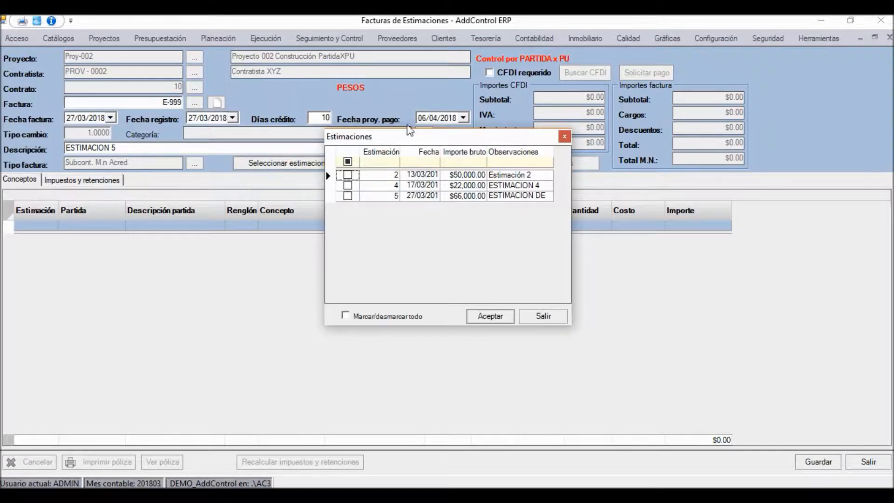
left_click_drag(457, 140, 505, 183)
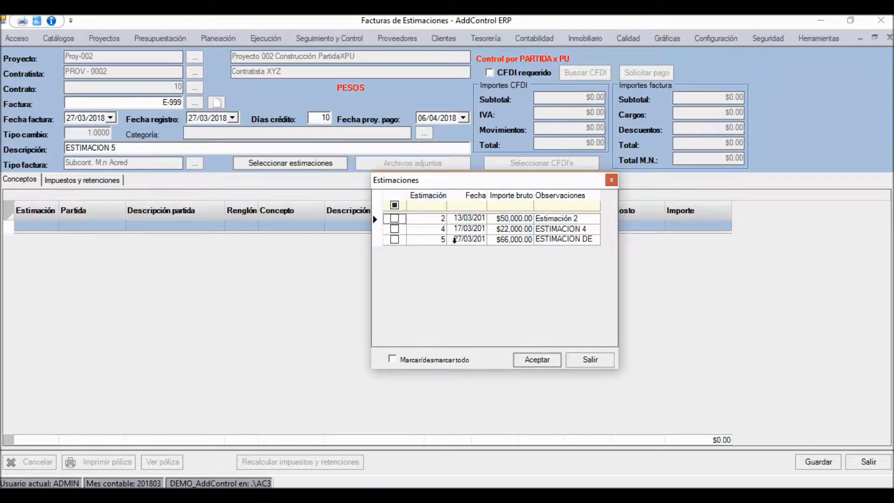
left_click(436, 240)
left_click(395, 240)
left_click(531, 359)
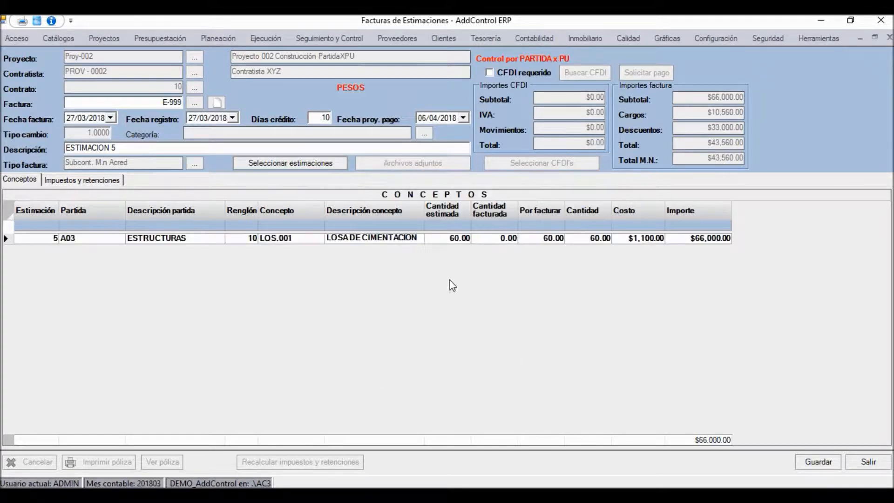
Step: Review the invoice's concept line and amounts, then its taxes and withholdings
left_click(698, 239)
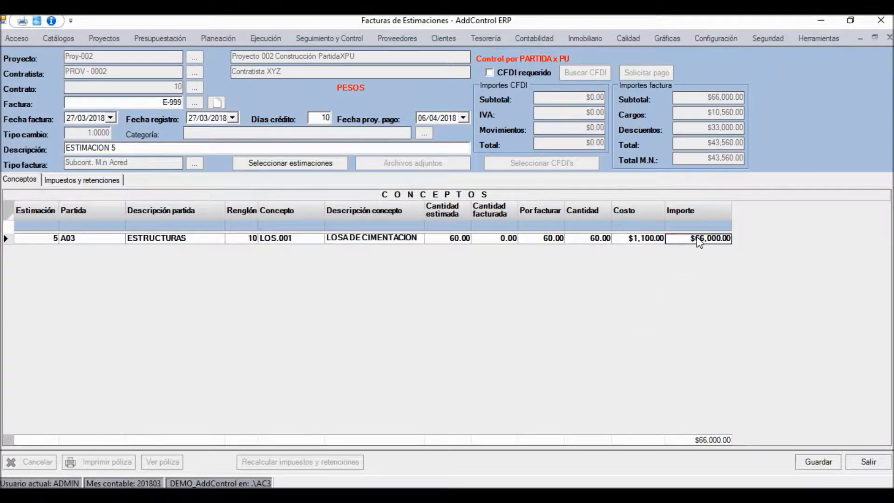
left_click(379, 240)
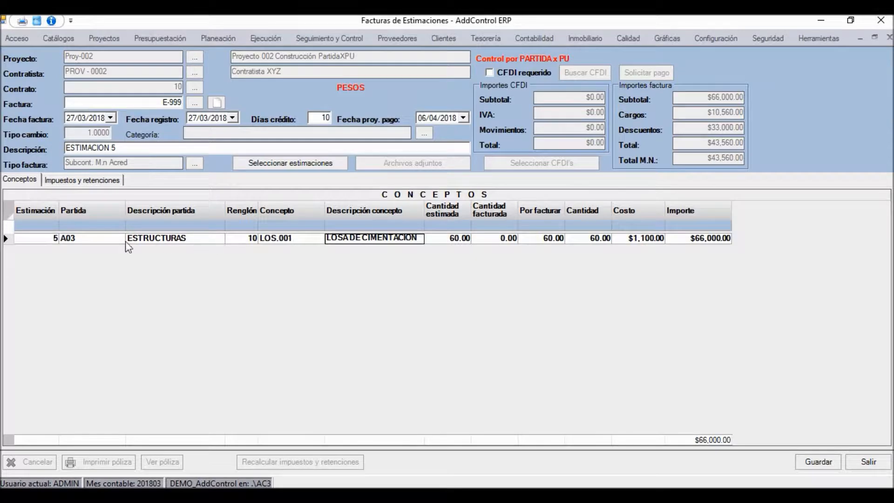
left_click(51, 238)
left_click(679, 238)
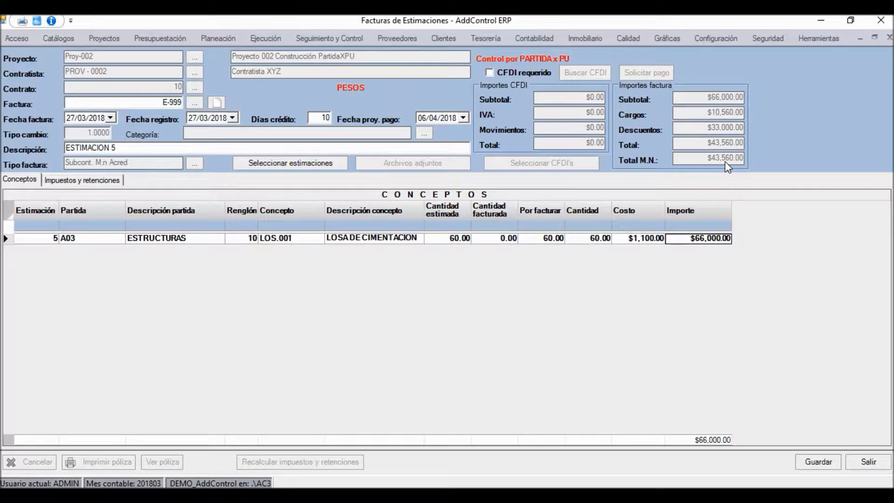
left_click(91, 180)
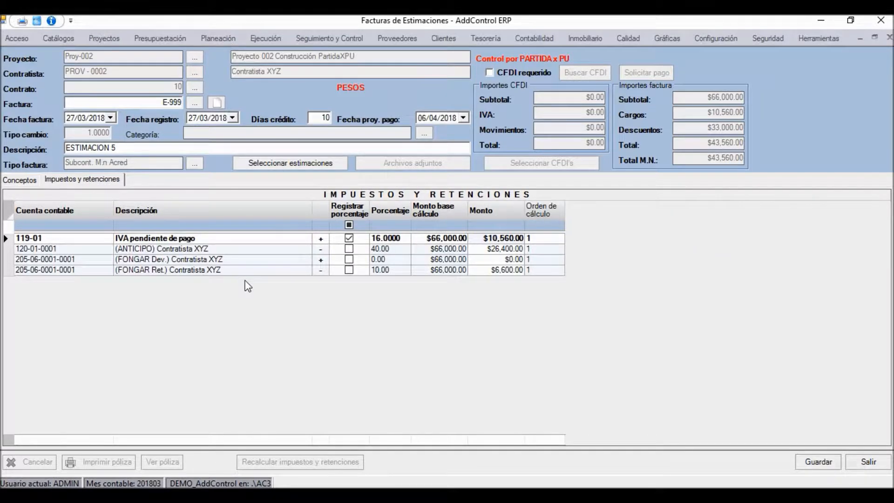
left_click(19, 180)
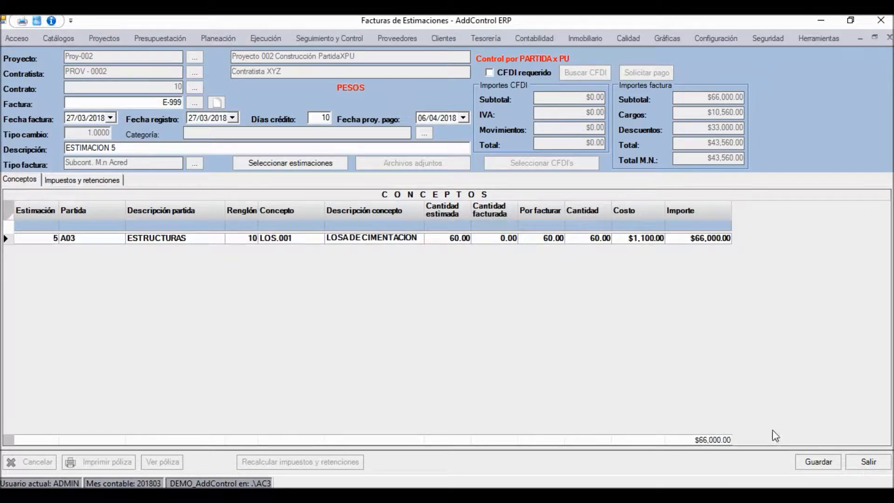
Step: Save the estimate invoice, confirm it and close the Facturas de Estimaciones window
left_click(816, 460)
left_click(438, 303)
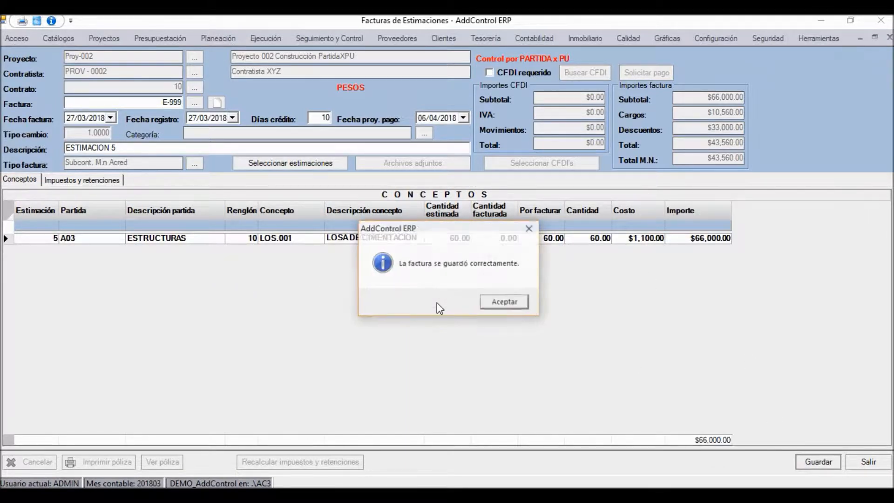
left_click(507, 305)
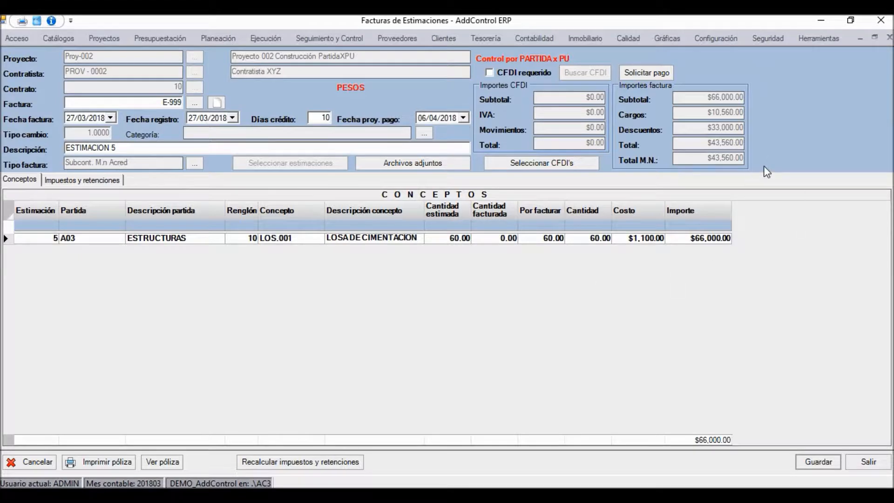
left_click(889, 38)
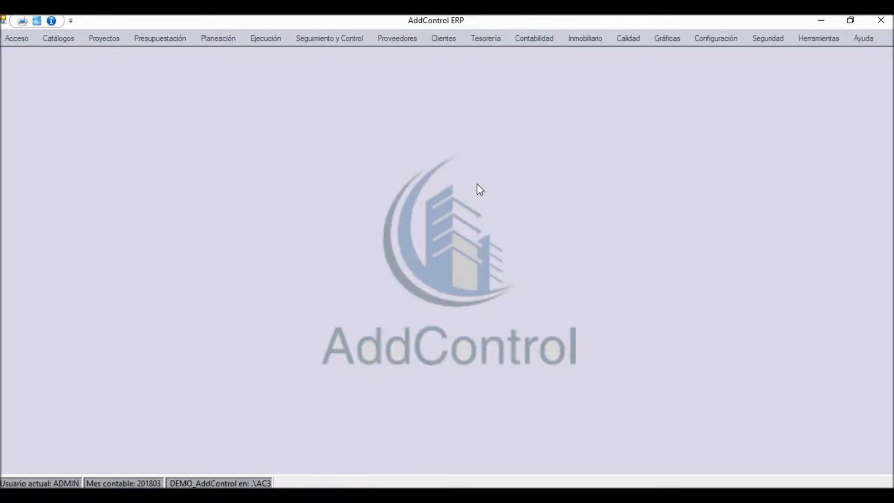
Step: Open Neteo de Pagos por Comprobar full size and list the pending payments of supplier PROV - 0002 Contratista XYZ
left_click(398, 38)
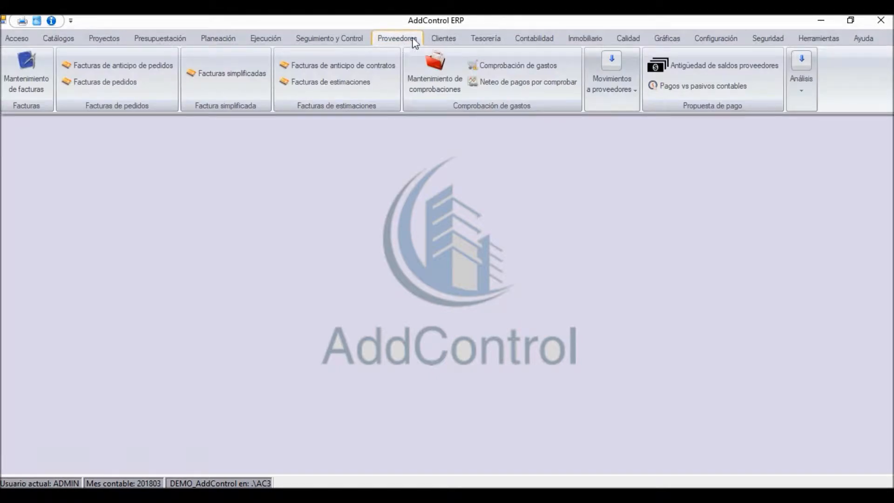
left_click(530, 82)
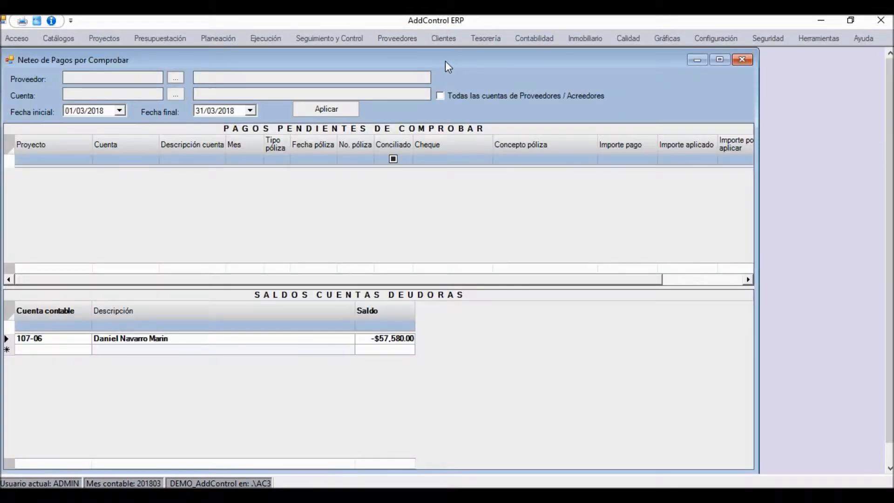
left_click(726, 61)
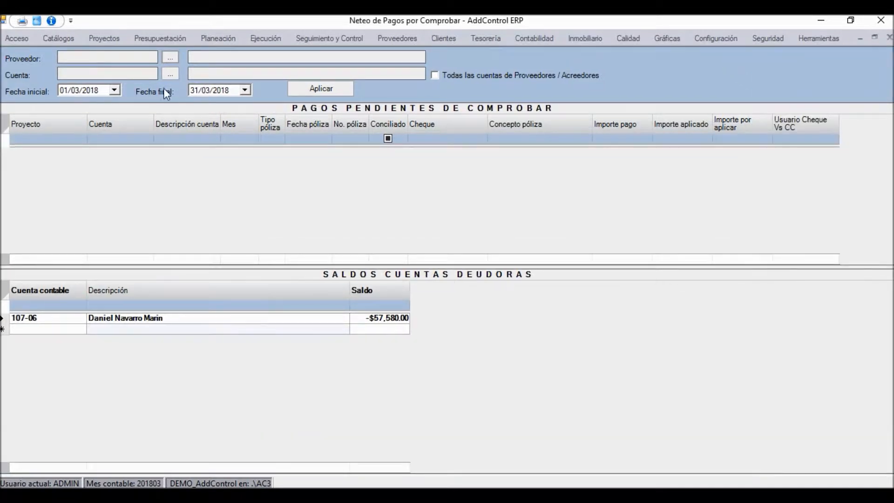
left_click(170, 57)
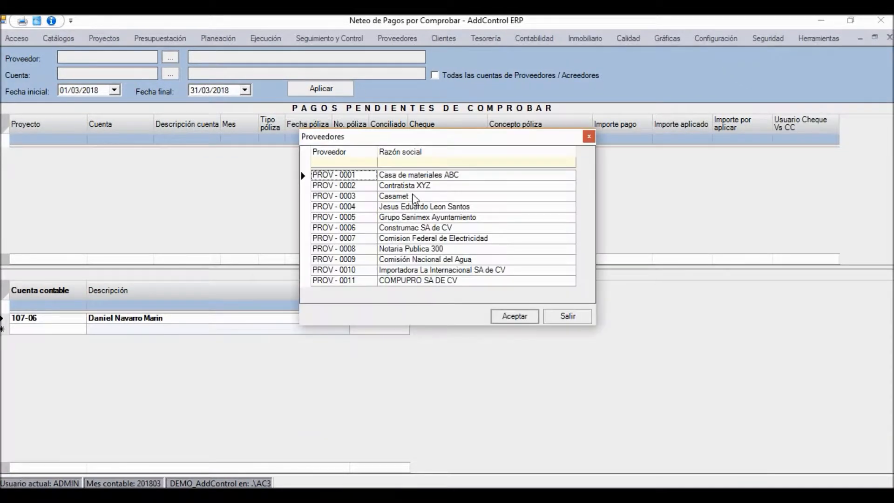
left_click(408, 186)
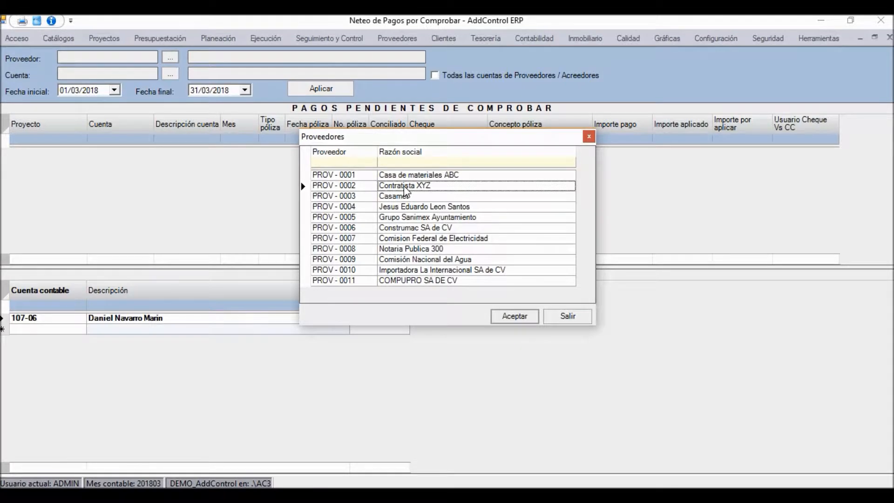
double_click(407, 189)
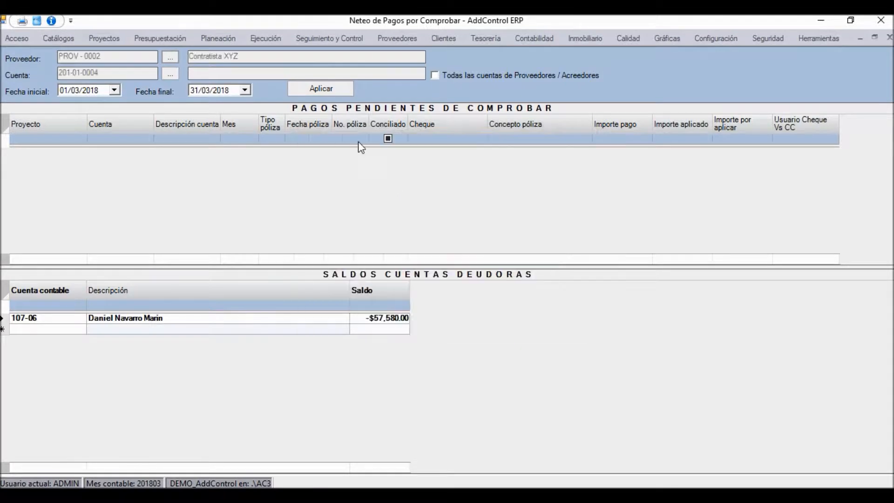
left_click(348, 85)
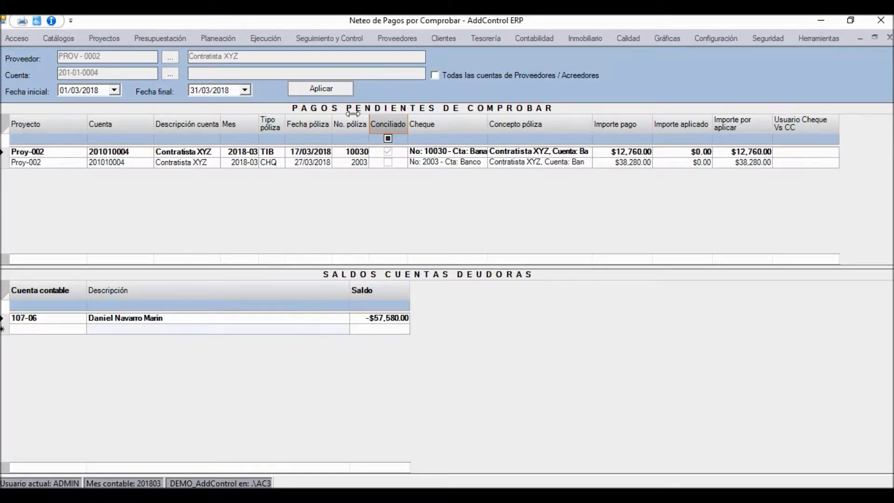
Step: Compare the two pending payments by policy type, policy date and payment amount
left_click(306, 156)
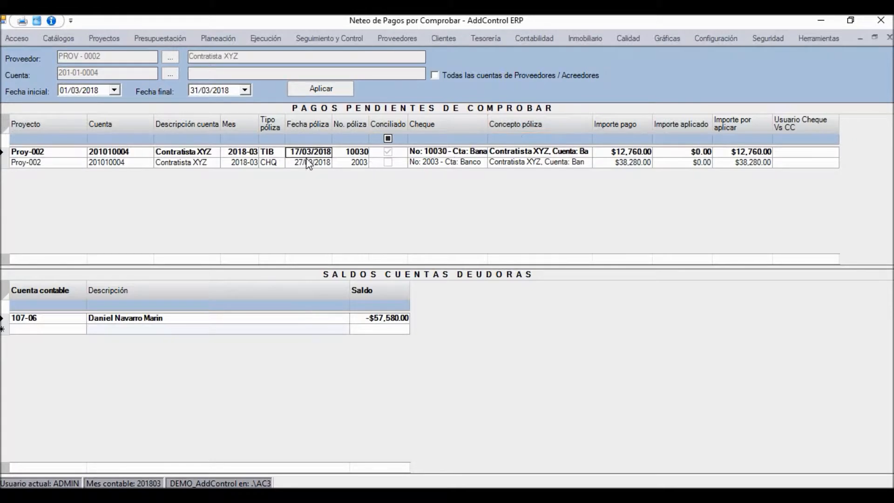
key("Down")
key("Up")
key("Down")
key("Up")
key("Left")
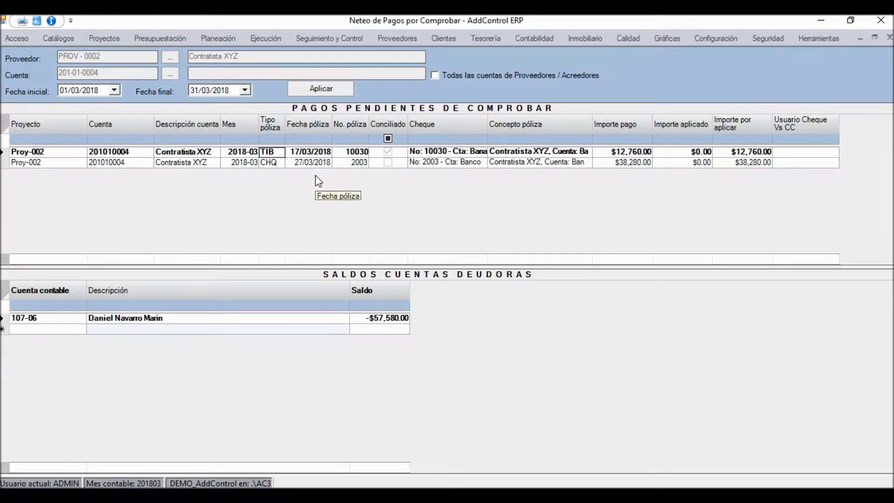
key("Down")
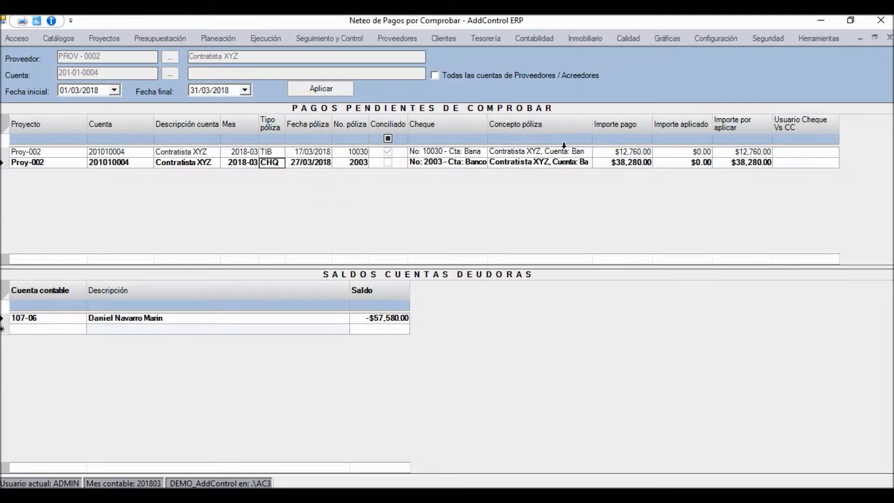
left_click(605, 164)
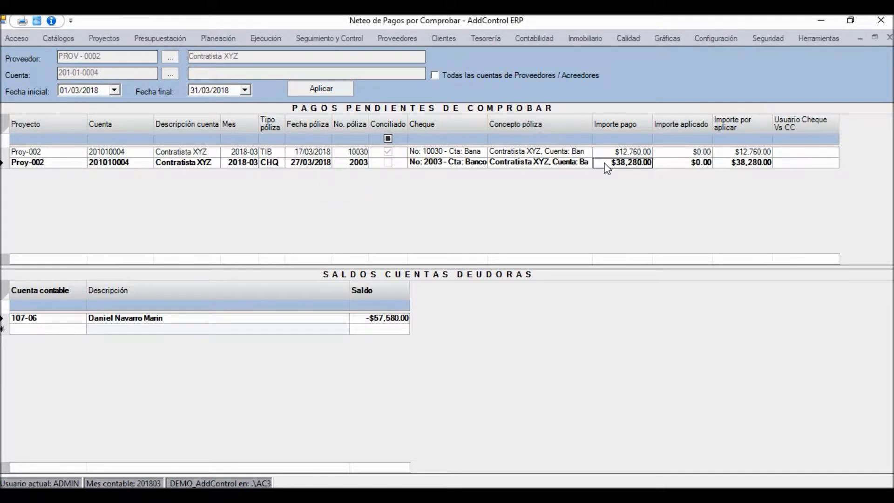
left_click(303, 169)
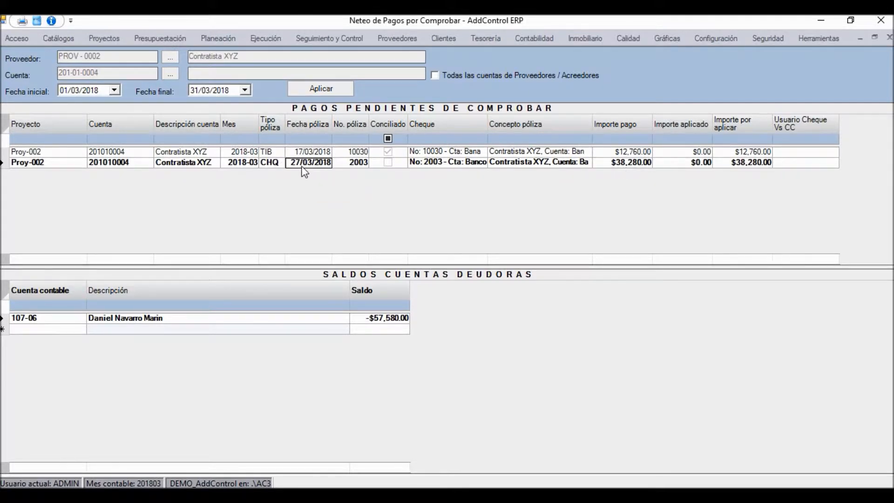
Step: Compare the applied amounts of the two pending payments
left_click(627, 155)
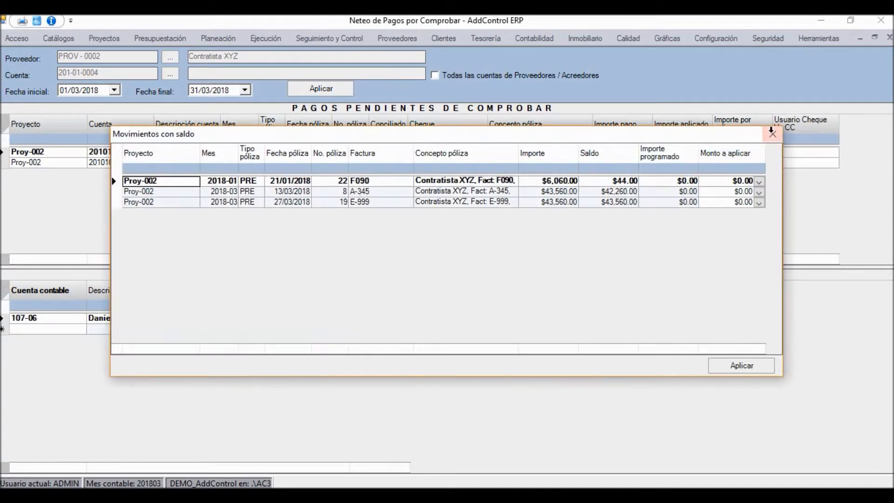
left_click(772, 131)
left_click(706, 153)
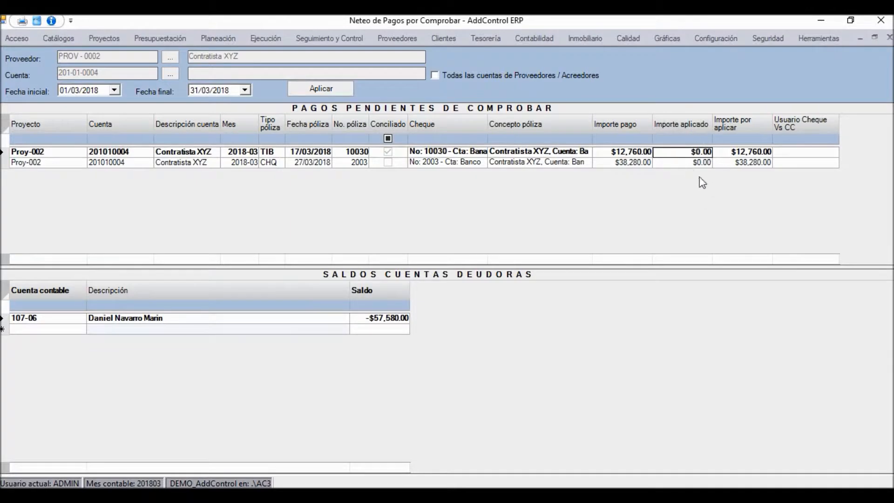
left_click(701, 163)
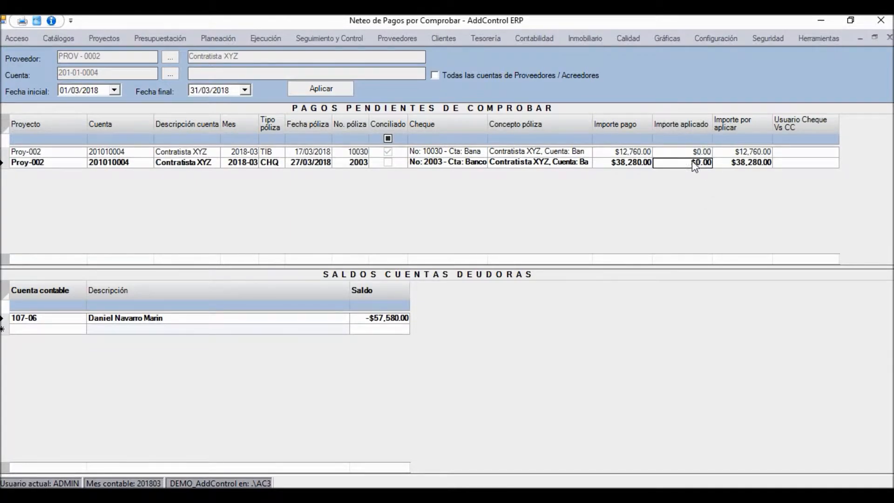
Step: Open the movements with balance for the CHQ payment dated 27/03/2018 and reposition their window
left_click(628, 163)
double_click(723, 163)
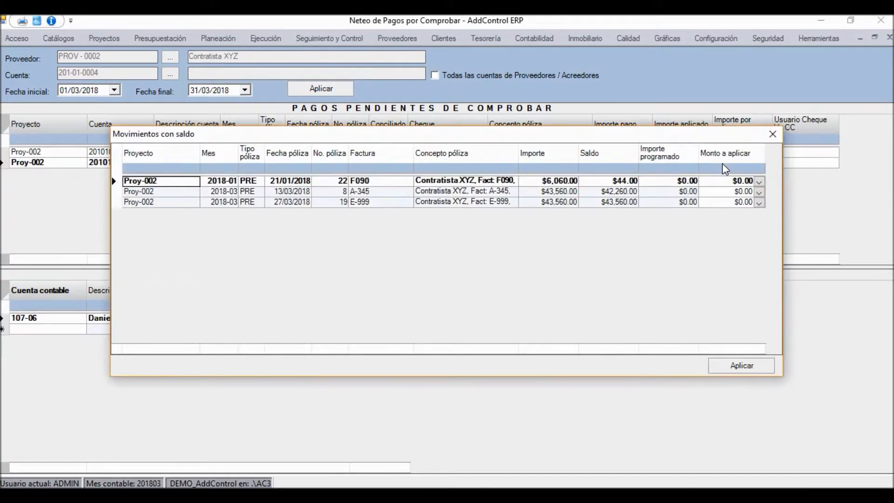
left_click_drag(364, 135, 350, 161)
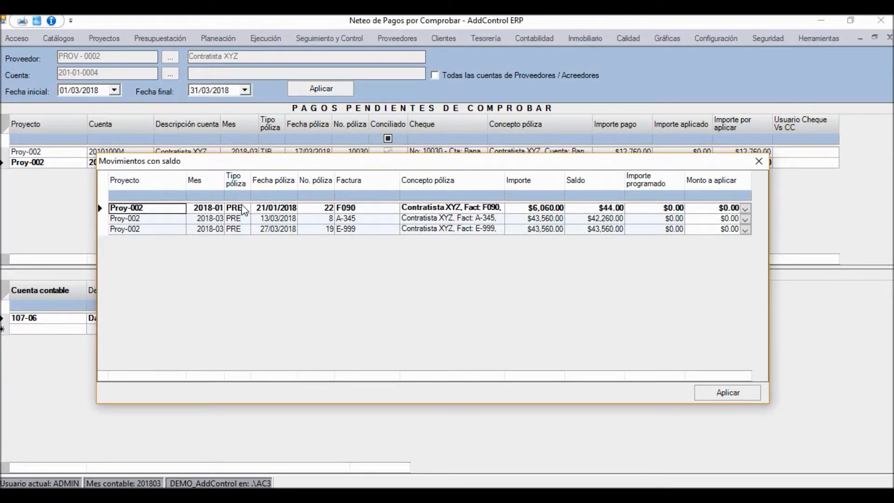
Step: Review the invoices with a balance, comparing their concepts, amounts and outstanding balances down to invoice E-999
left_click(348, 208)
key("Down")
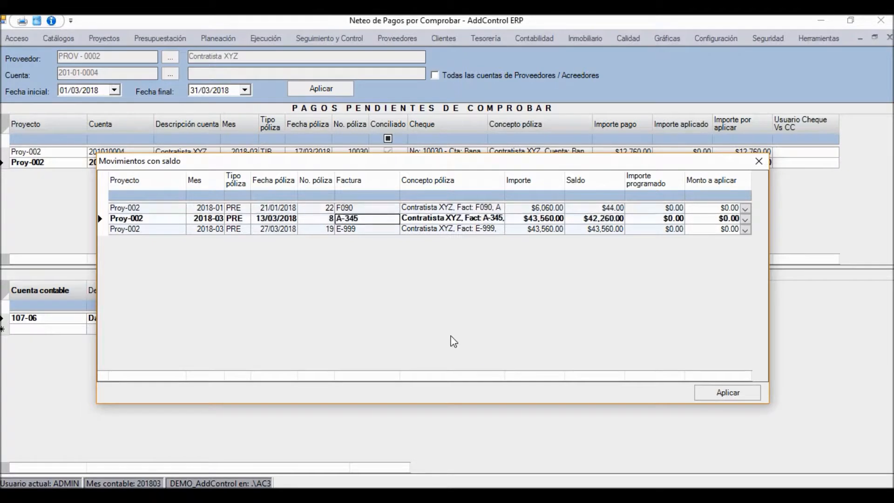
key("Down")
key("Up")
key("Up")
key("Right")
key("Right")
key("Left")
key("Down")
key("Down")
key("Right")
key("Right")
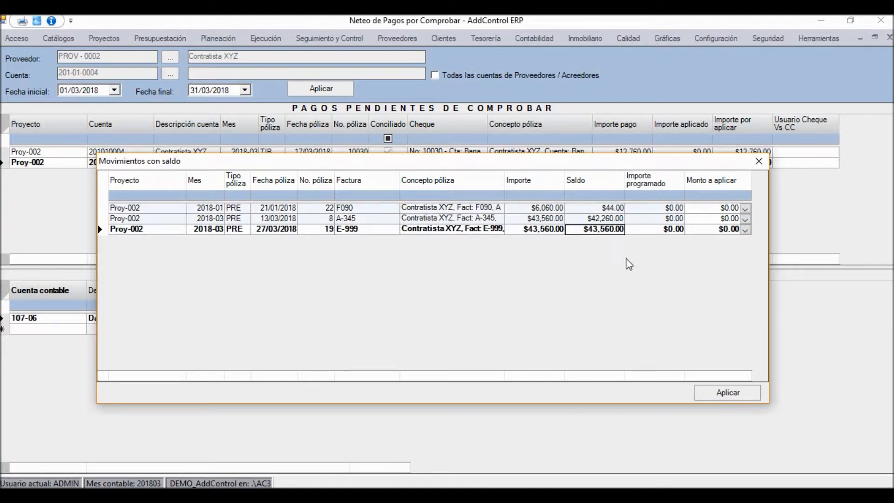
Step: Uncover the pending payments list and set the amount to apply to invoice E-999 to $38,280.00
left_click_drag(635, 164, 627, 196)
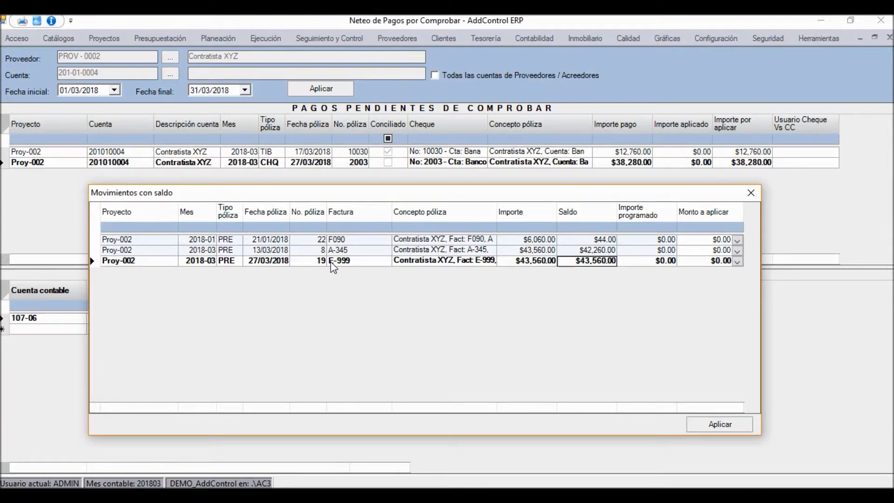
left_click(360, 261)
left_click(584, 261)
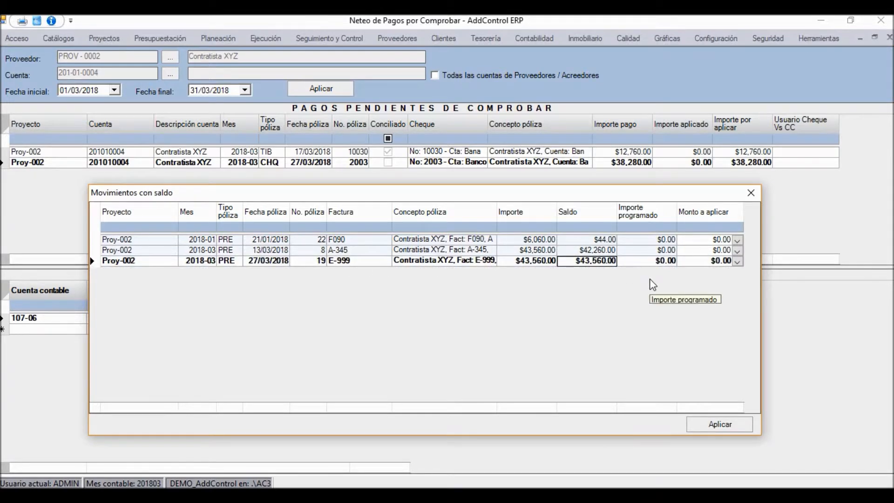
key("Tab")
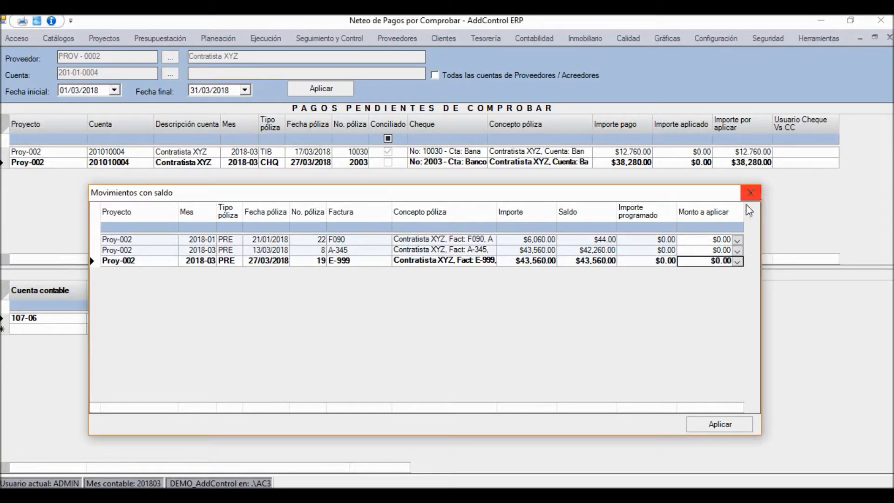
left_click(736, 261)
left_click(714, 262)
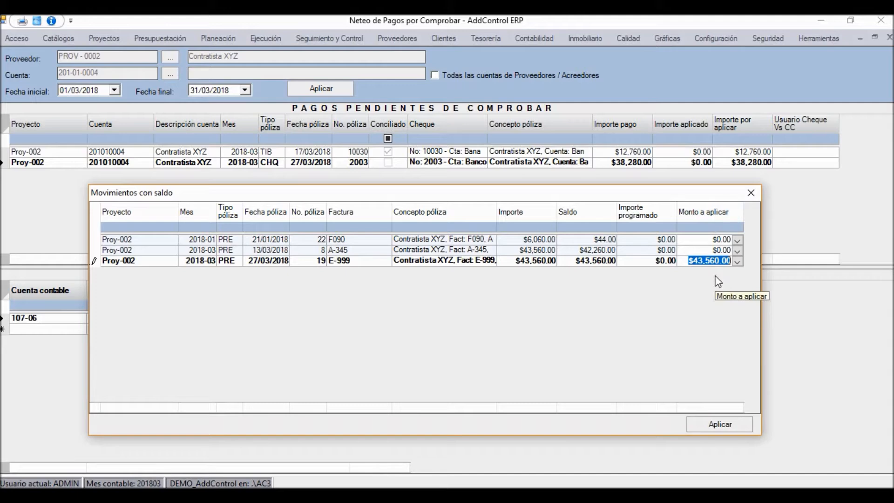
type("38,280")
key("Return")
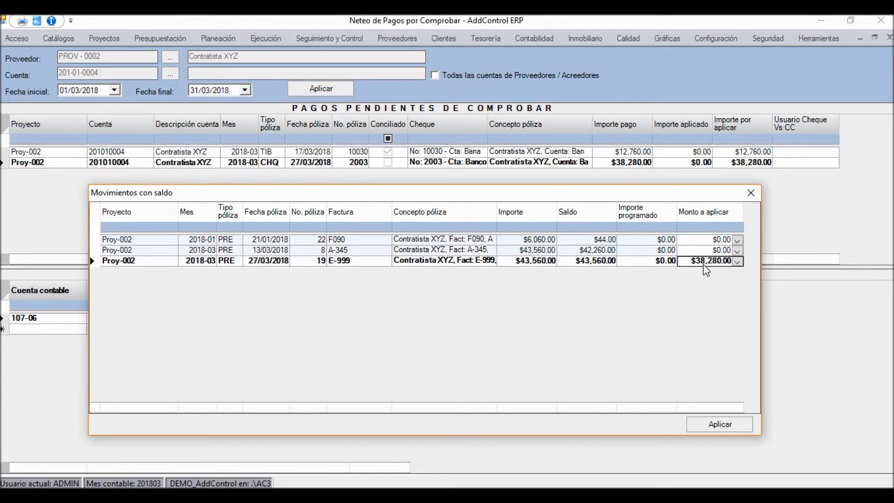
Step: Apply and confirm the netting of balances, then close the Neteo de Pagos por Comprobar window
left_click(720, 424)
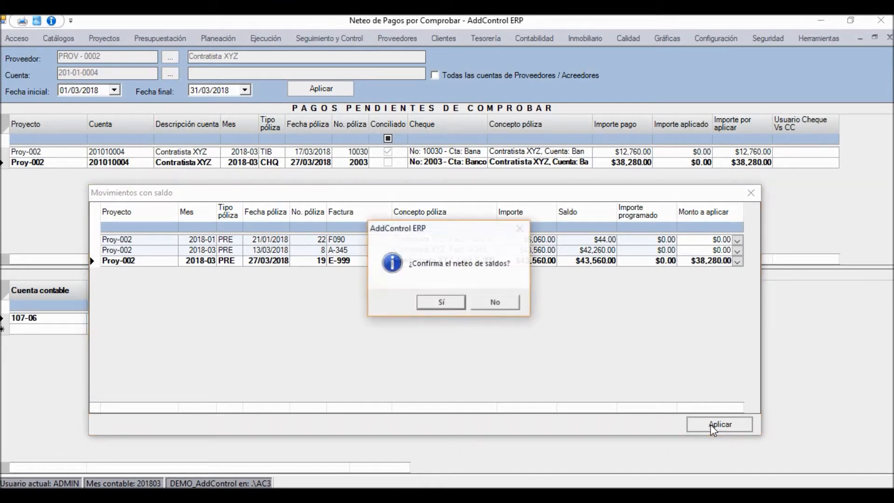
left_click(431, 300)
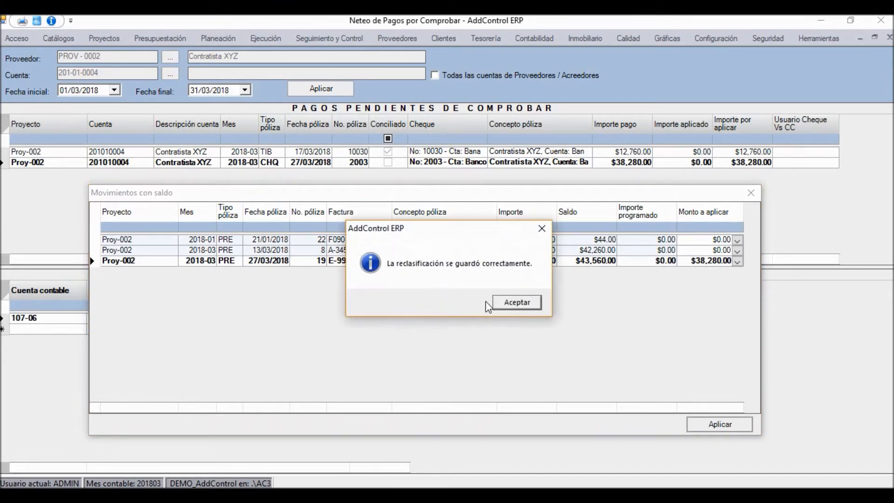
left_click(511, 303)
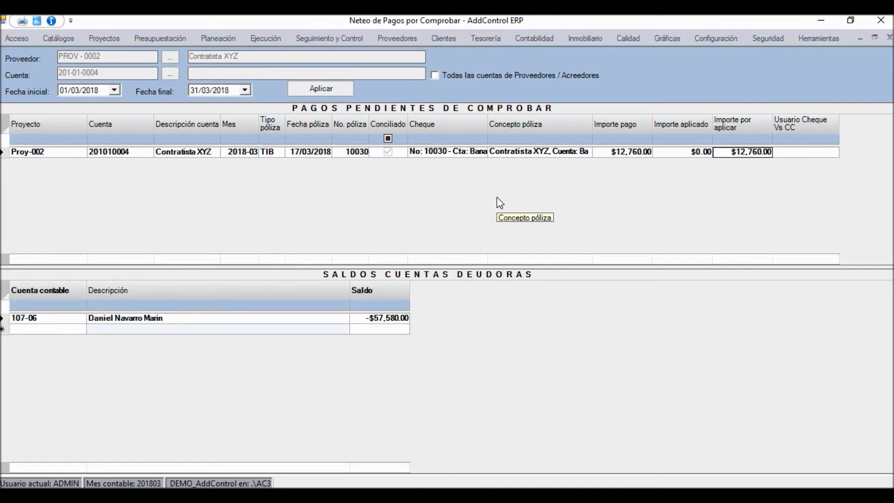
left_click(888, 37)
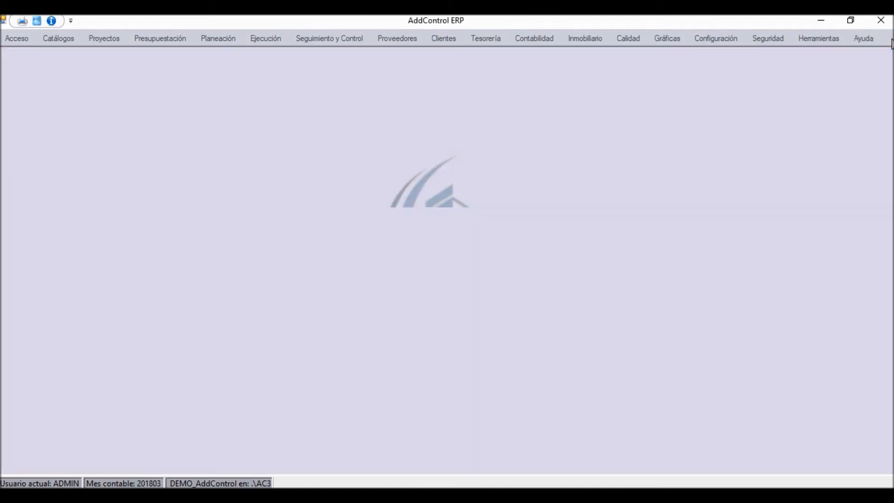